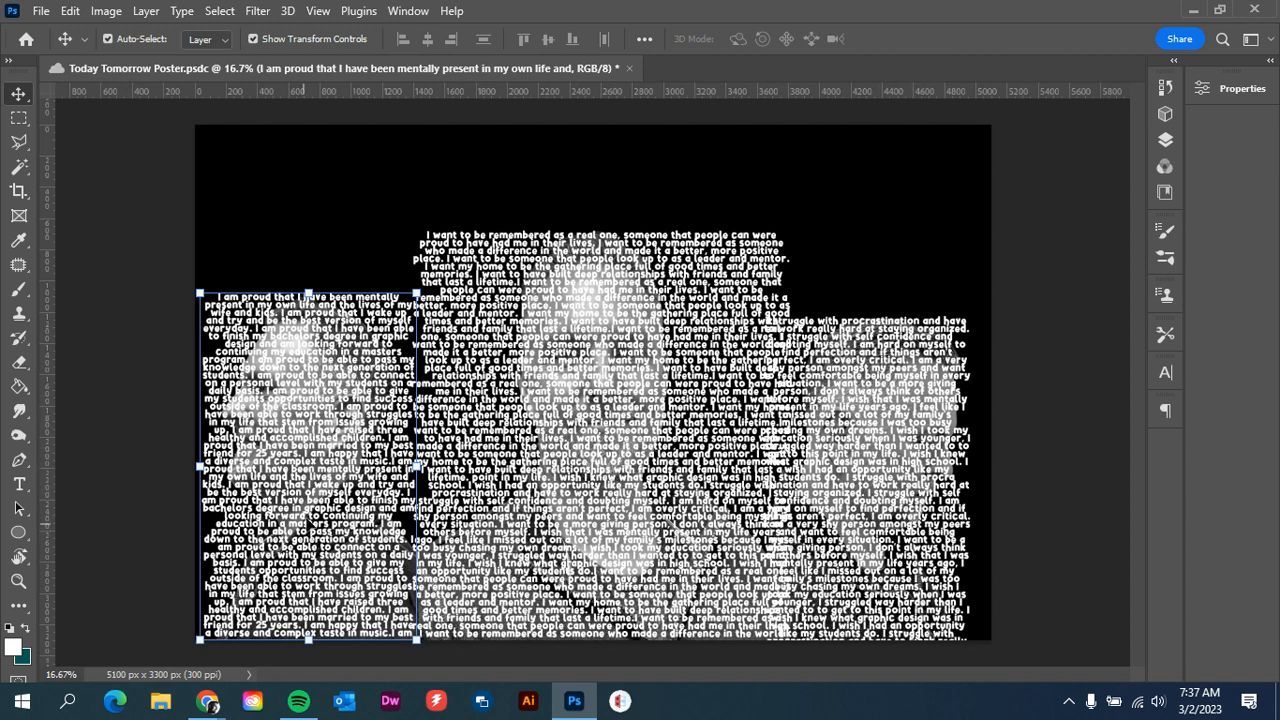
# Review the character and paragraph settings of the selected "I am proud" text layer
pyautogui.click(1166, 373)
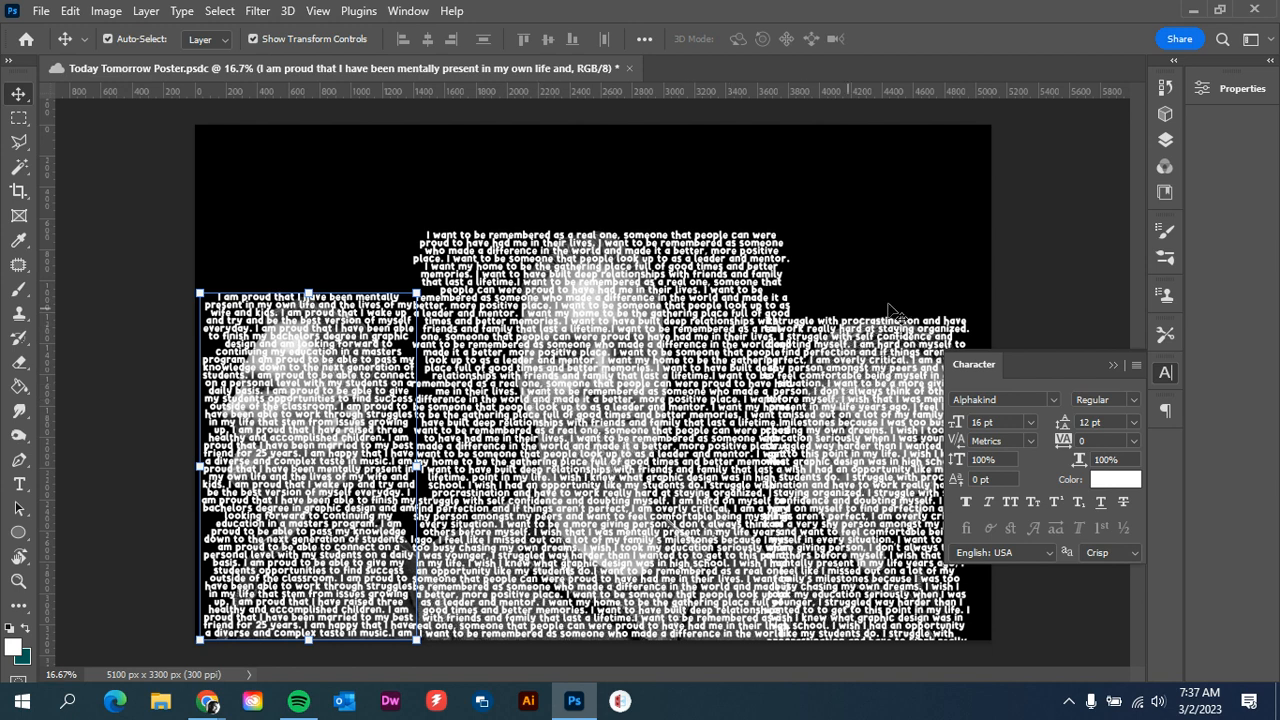
pyautogui.click(1169, 413)
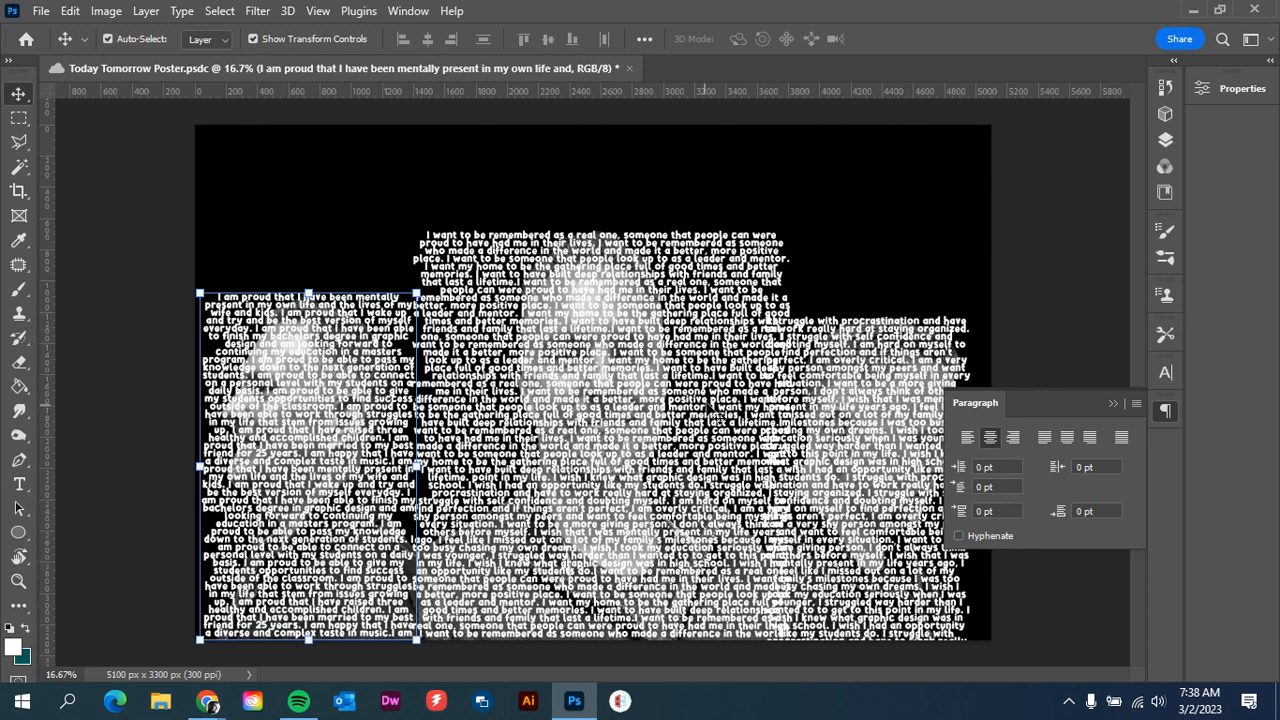
pyautogui.click(1112, 403)
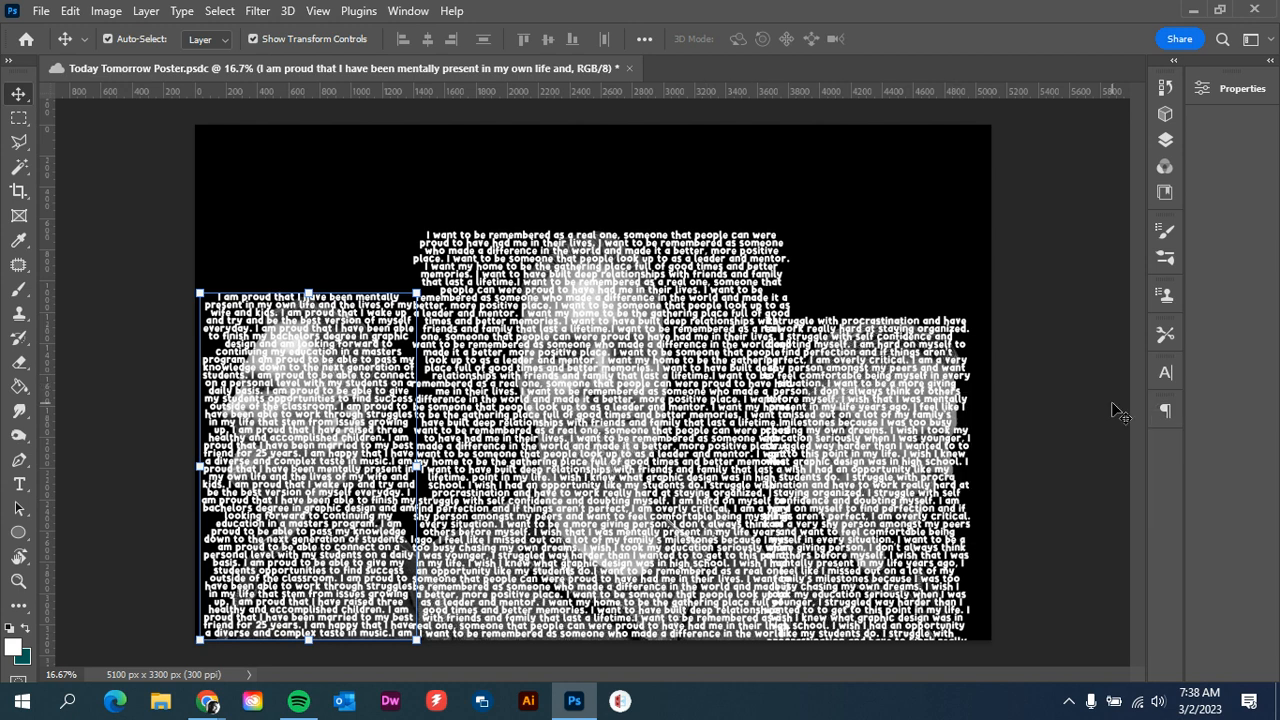
# Reorder the text layers so "I want to be" sits directly below Proud, "I struggle" below Sad, and "I am proud" below Happy
pyautogui.click(1165, 140)
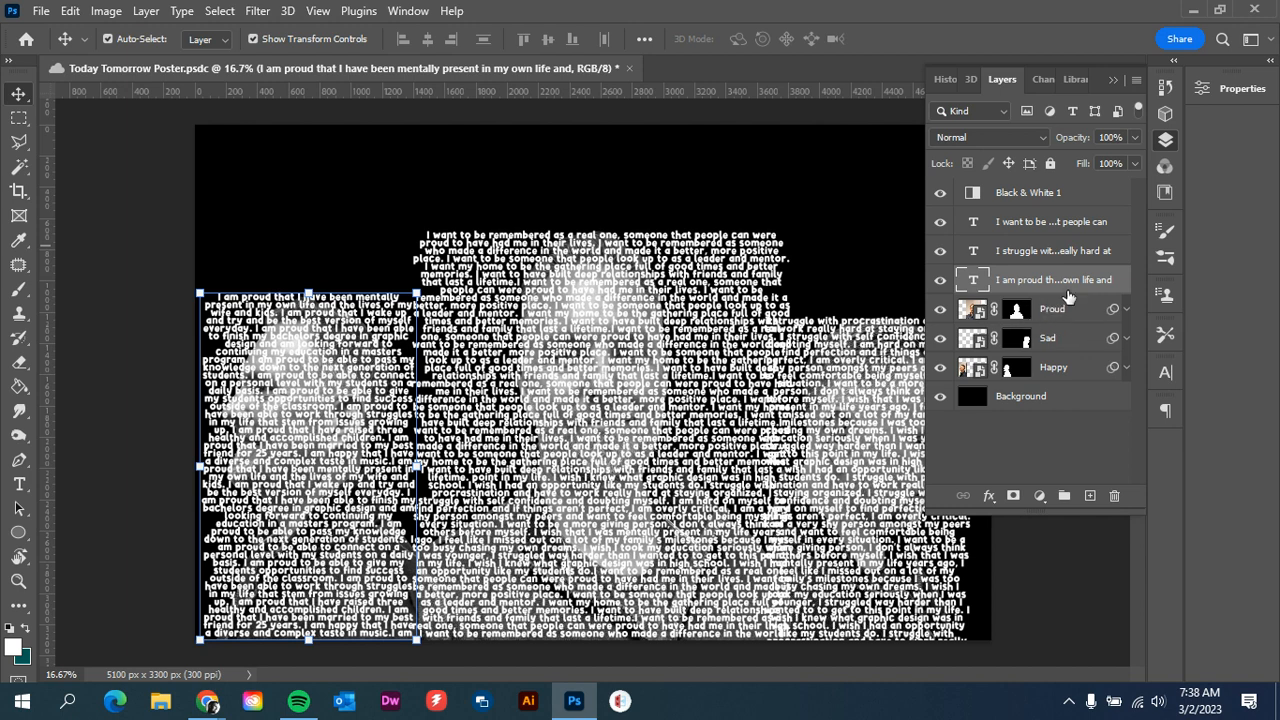
pyautogui.click(1025, 222)
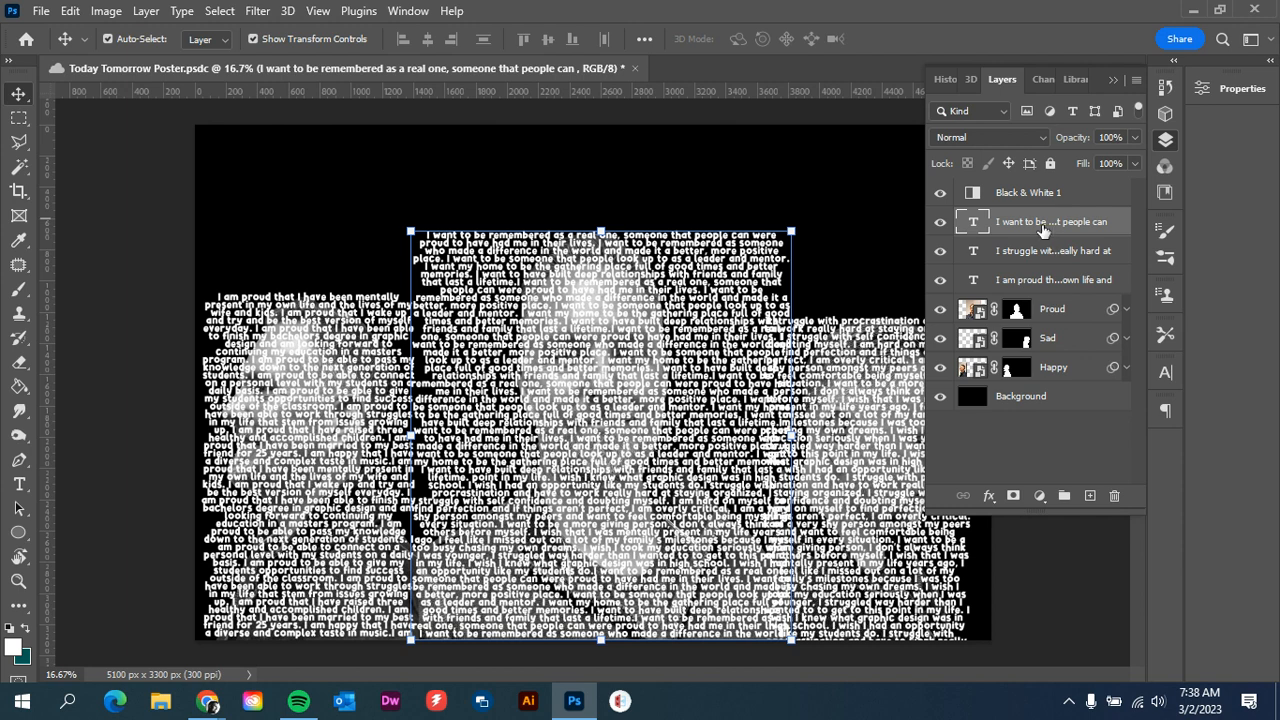
pyautogui.moveTo(1044, 222); pyautogui.dragTo(1044, 326)
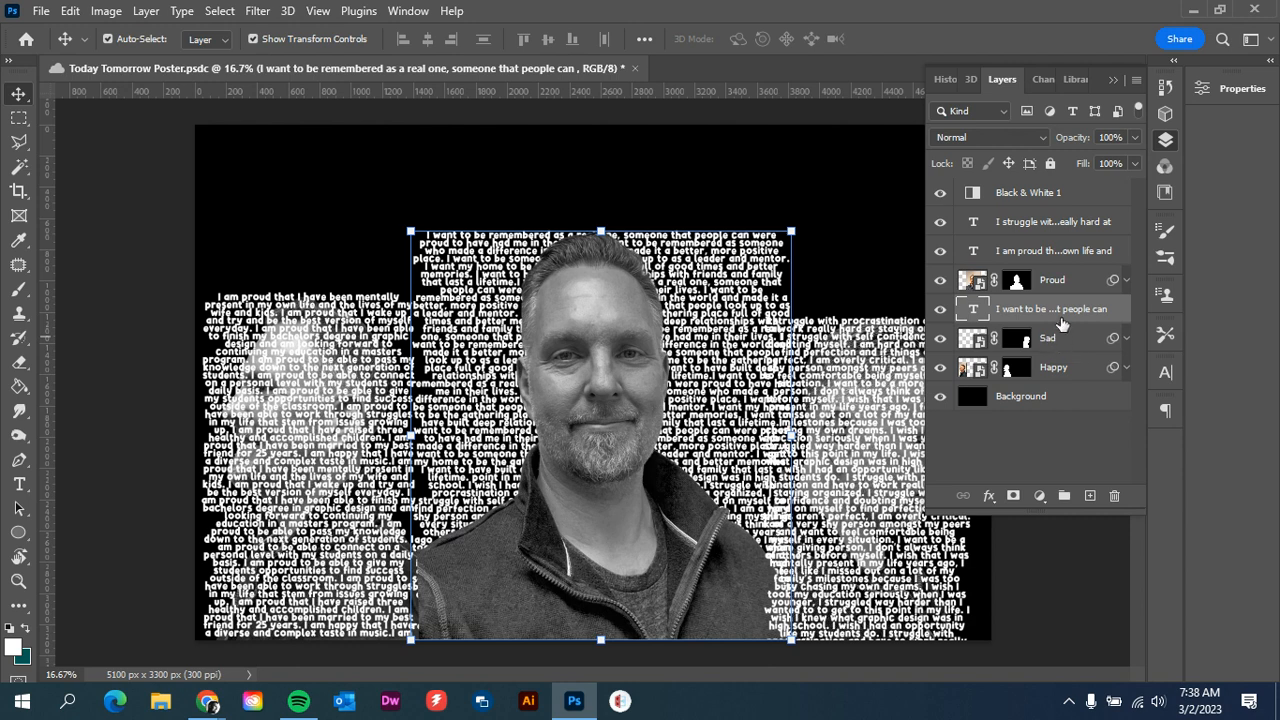
pyautogui.click(1033, 226)
pyautogui.moveTo(1033, 226); pyautogui.dragTo(1053, 362)
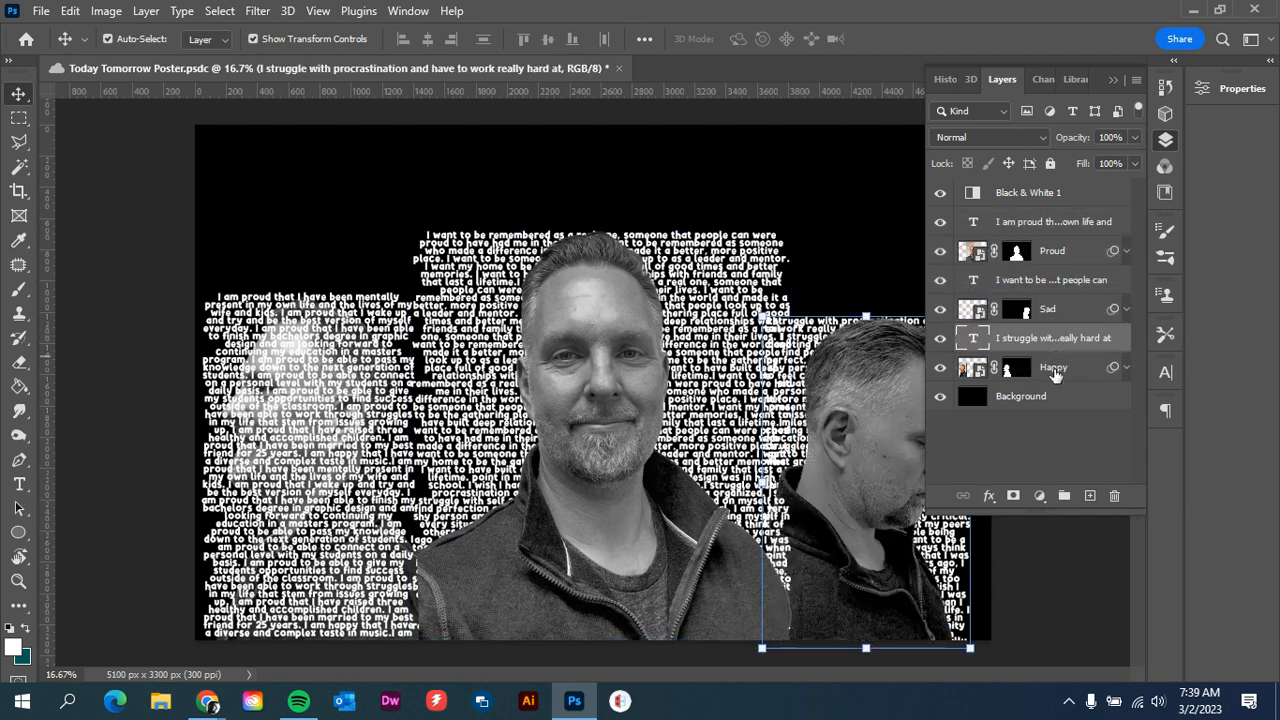
pyautogui.click(1057, 224)
pyautogui.moveTo(1057, 224); pyautogui.dragTo(1073, 383)
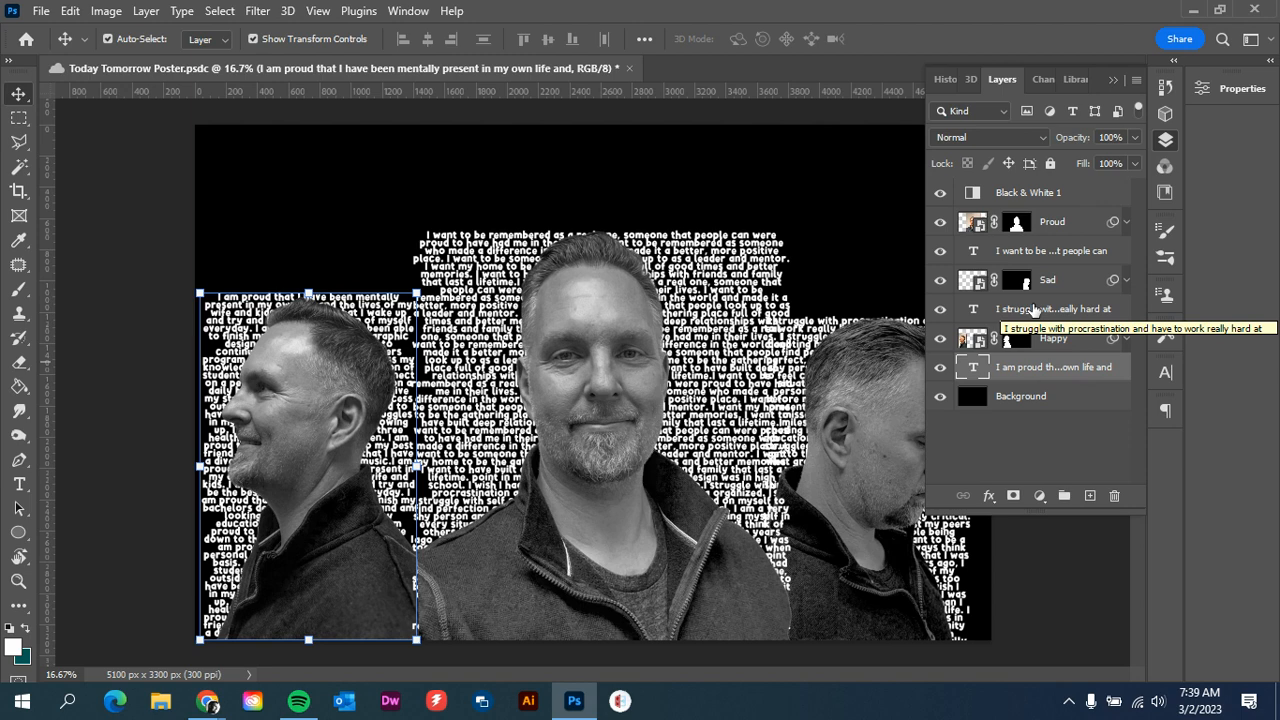
pyautogui.click(1060, 226)
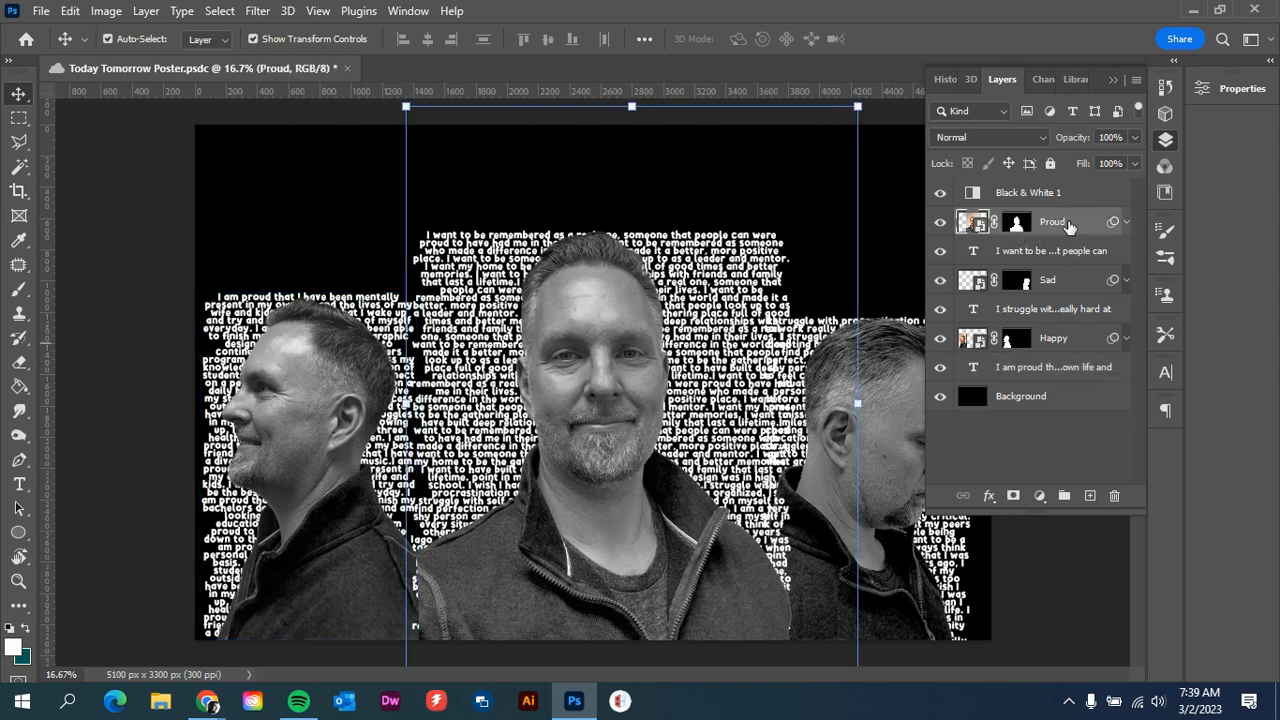
pyautogui.click(1015, 225)
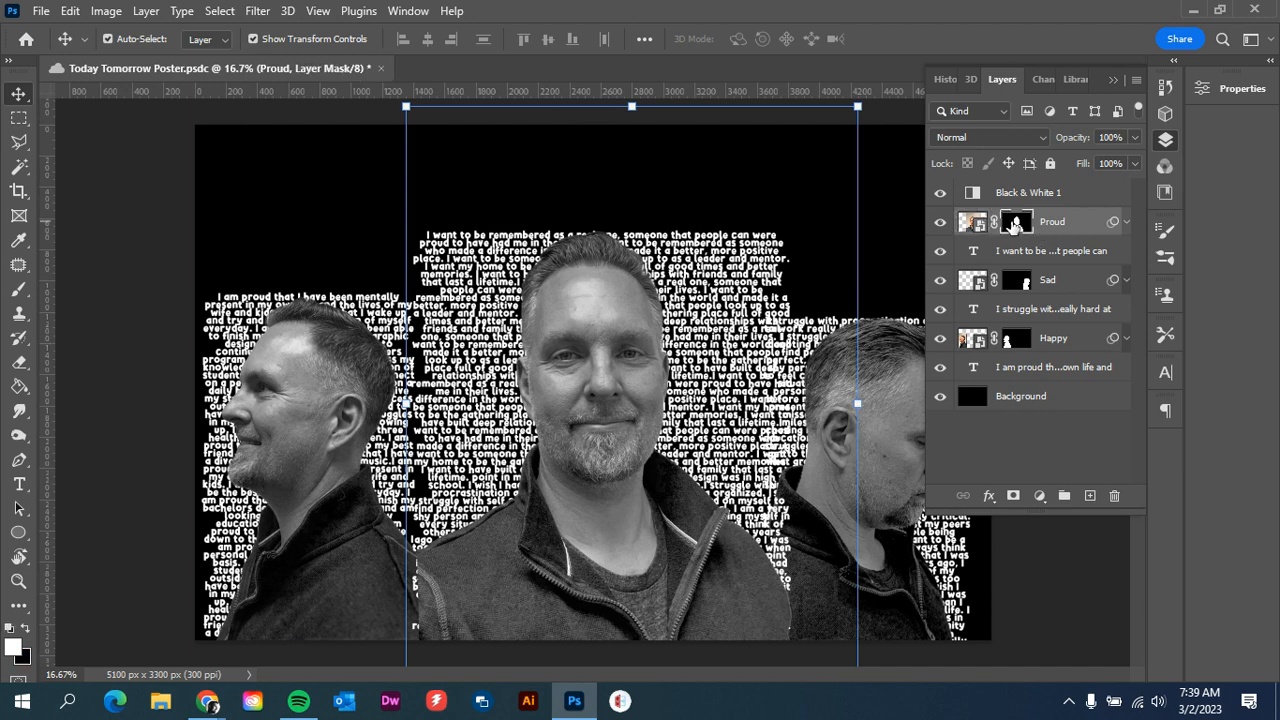
pyautogui.click(976, 228)
pyautogui.click(1015, 226)
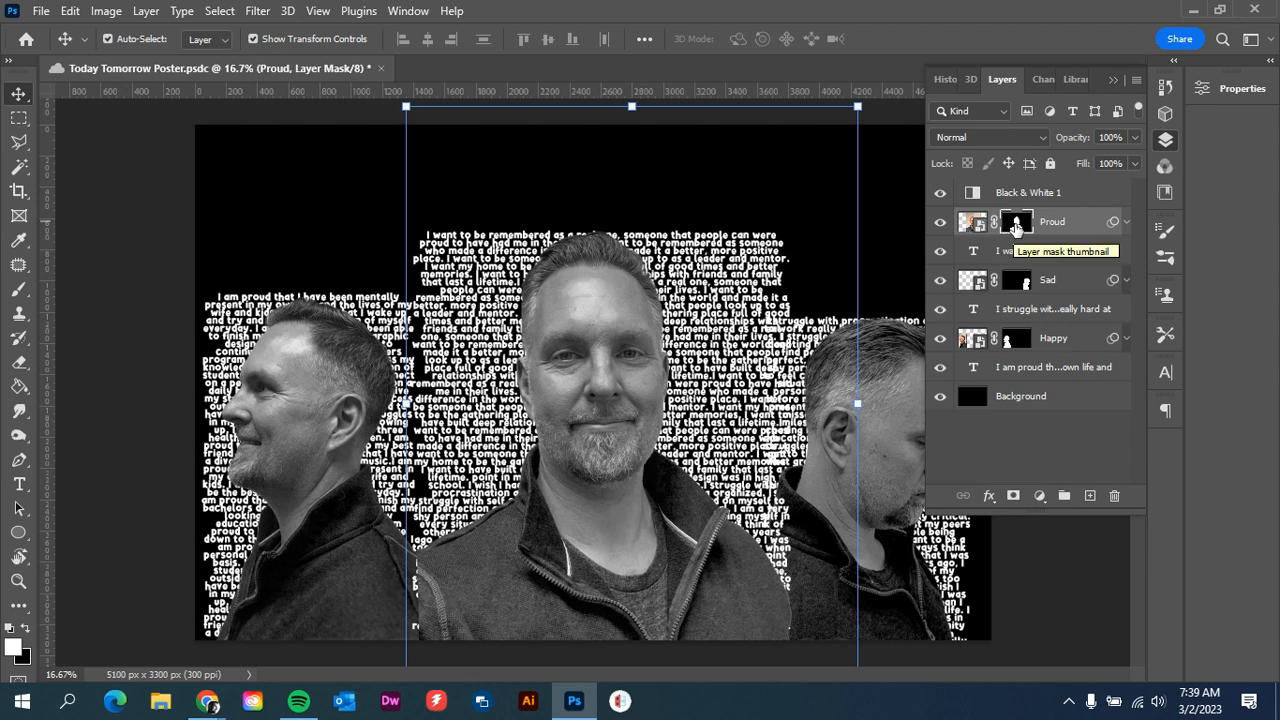
pyautogui.click(1062, 225)
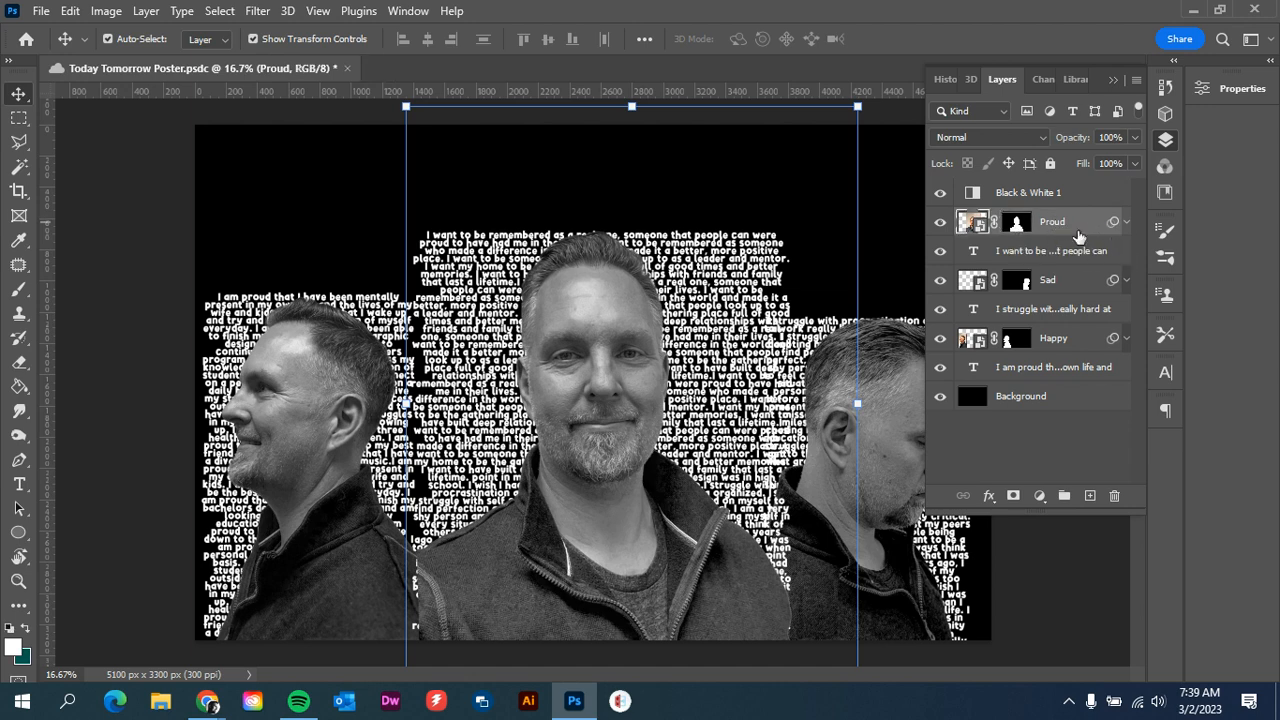
pyautogui.rightClick(1080, 228)
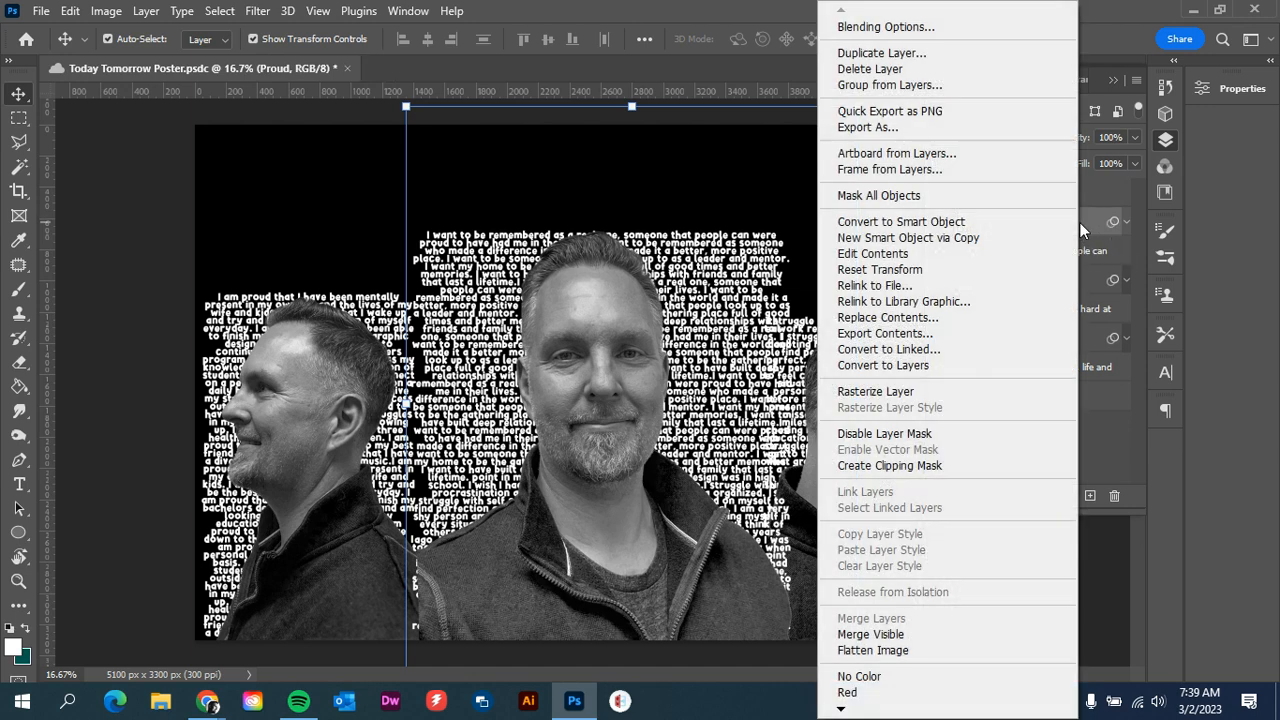
pyautogui.click(1086, 219)
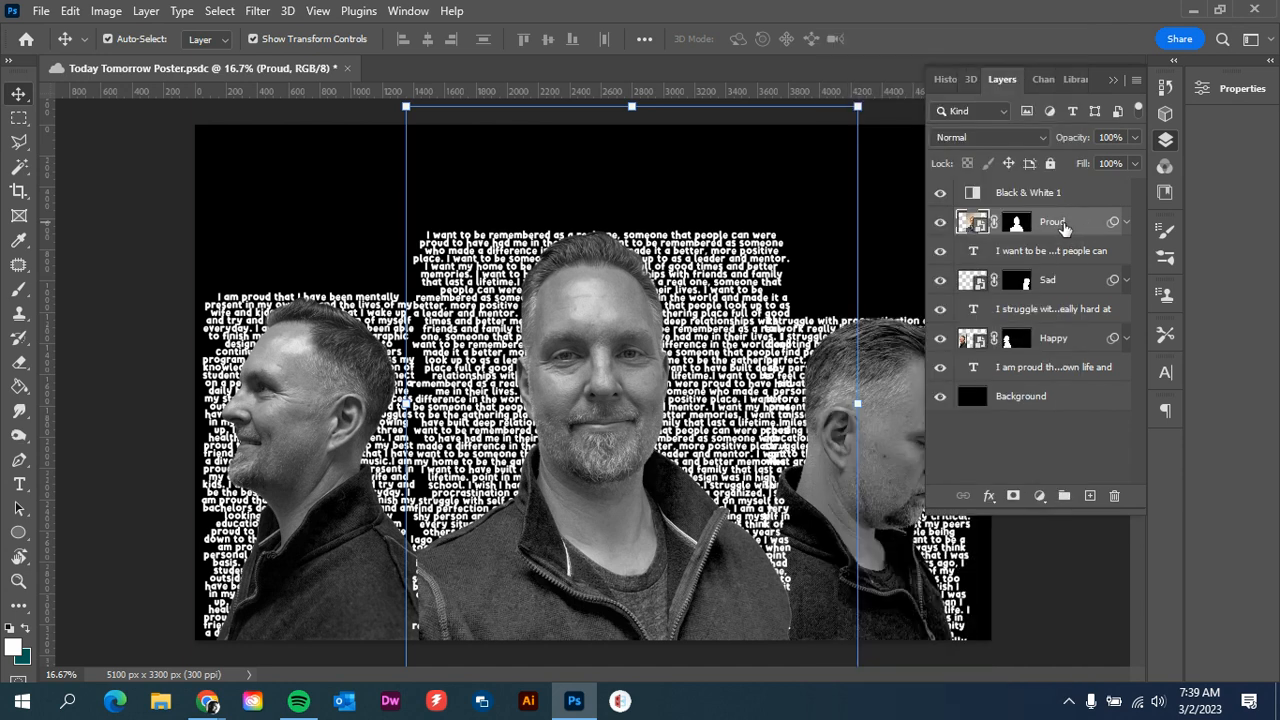
pyautogui.rightClick(1050, 228)
pyautogui.press('Escape')
pyautogui.rightClick(1016, 230)
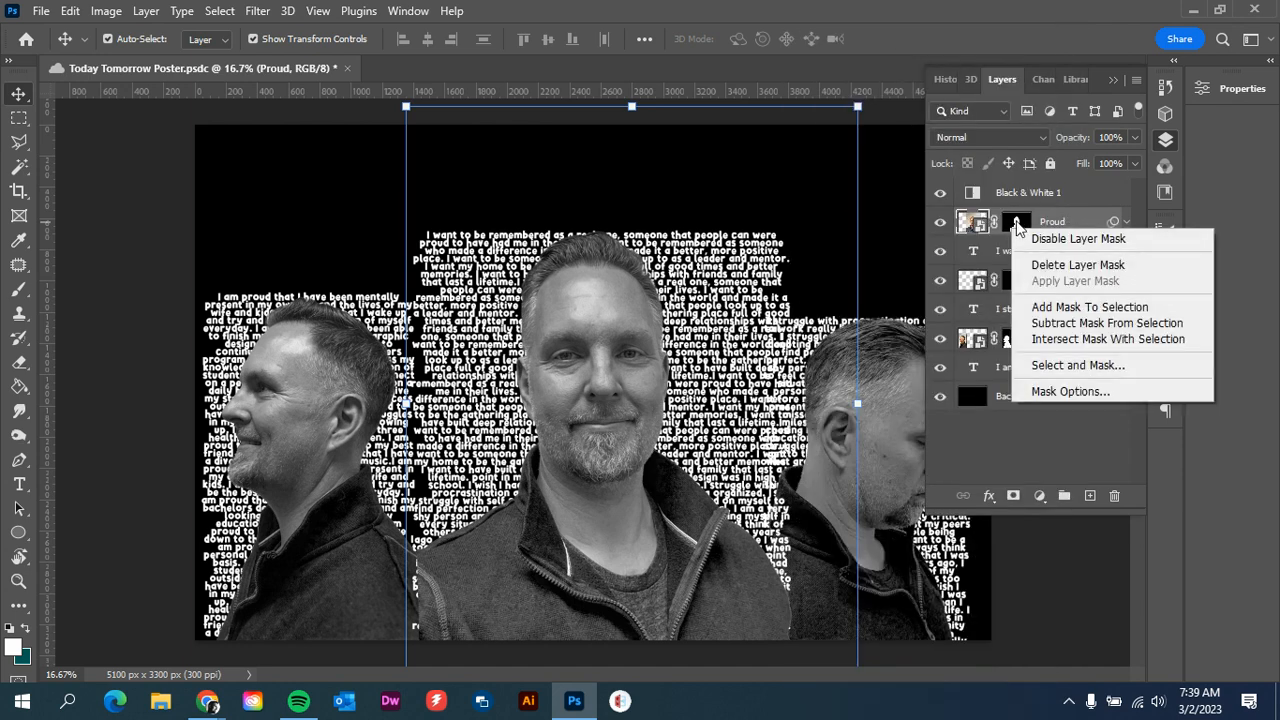
# Create a clipping mask that clips the Proud portrait to the "I want to be" text layer beneath it
pyautogui.click(1080, 220)
pyautogui.rightClick(1080, 220)
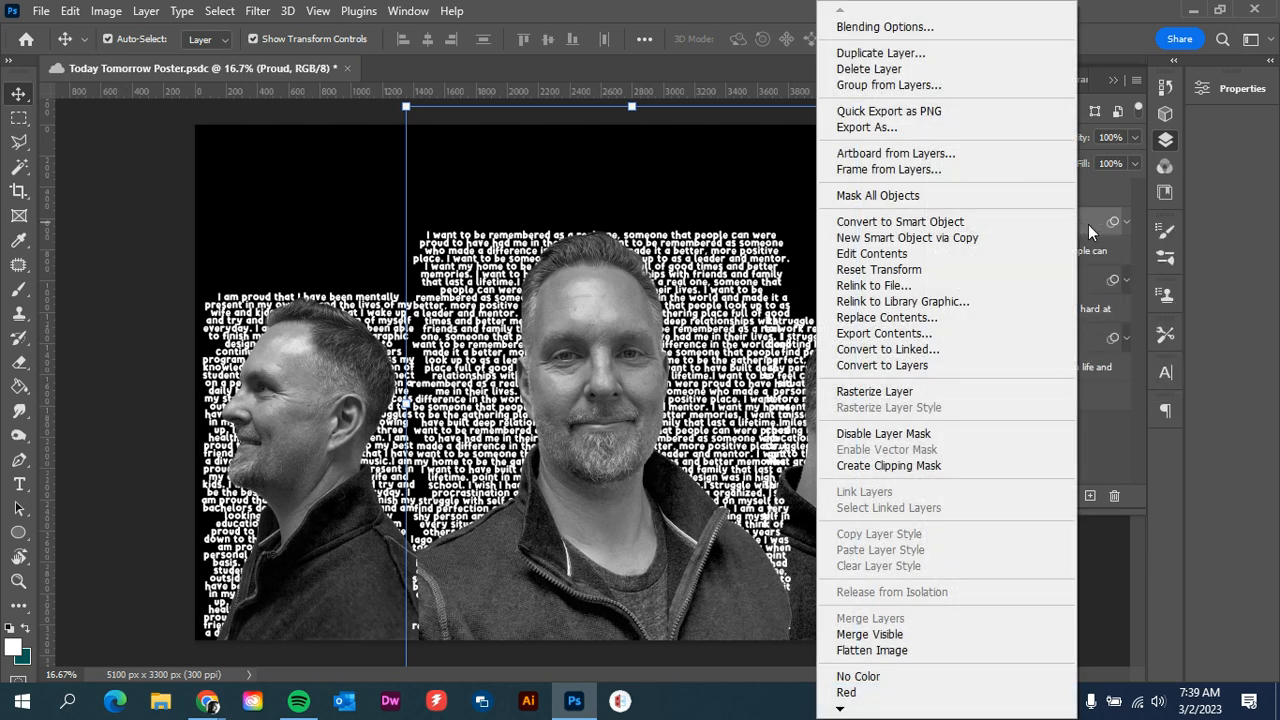
pyautogui.click(917, 470)
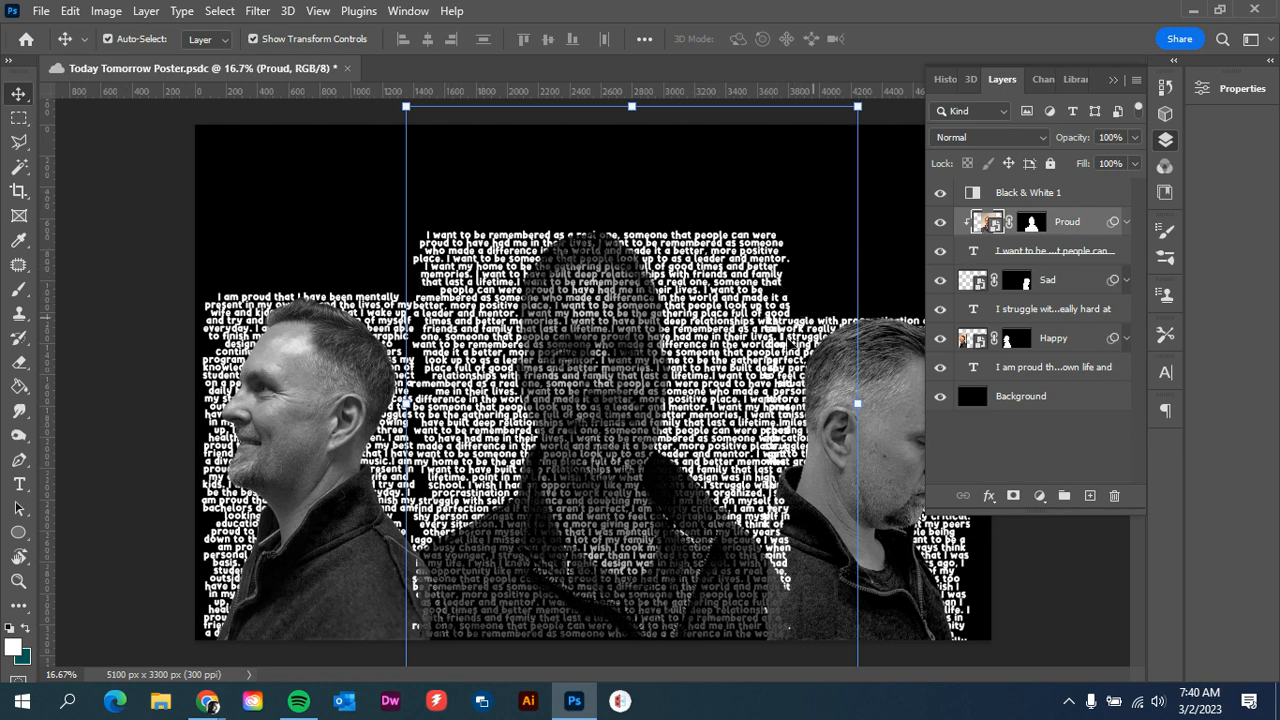
# Set the text color of the "I want to be" layer to black (000000) and deselect that layer
pyautogui.click(1012, 252)
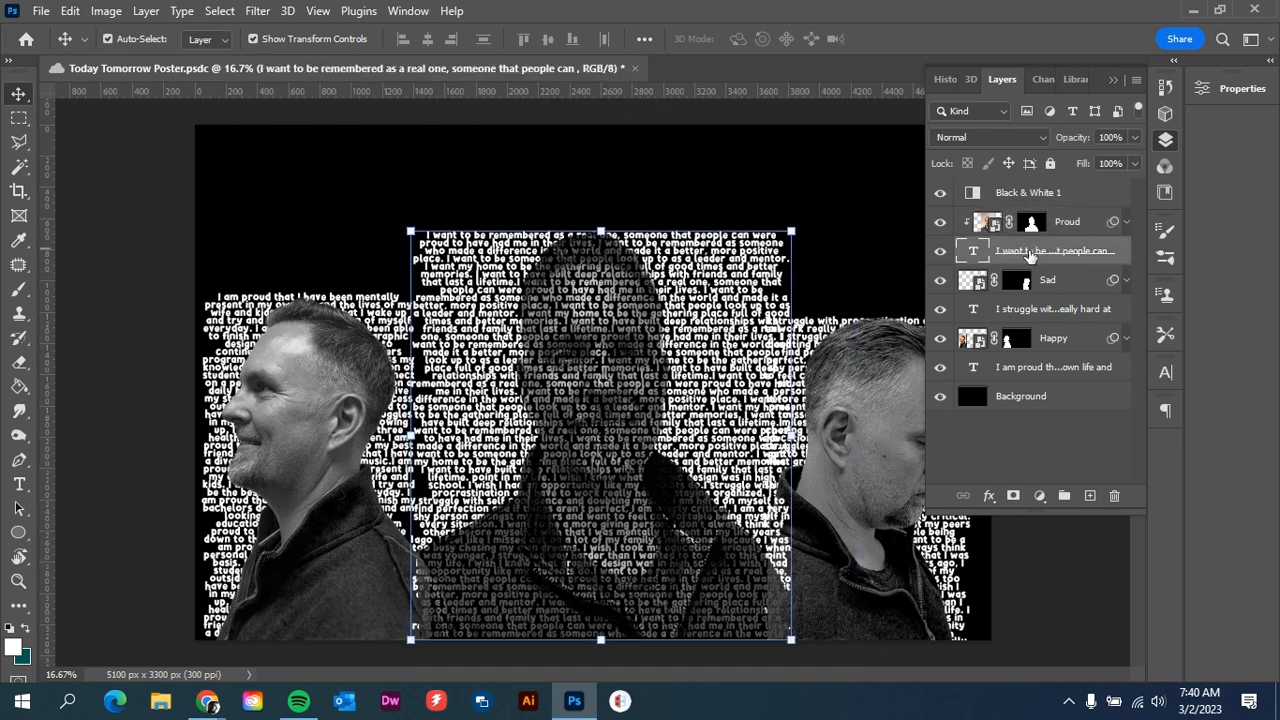
pyautogui.click(1168, 376)
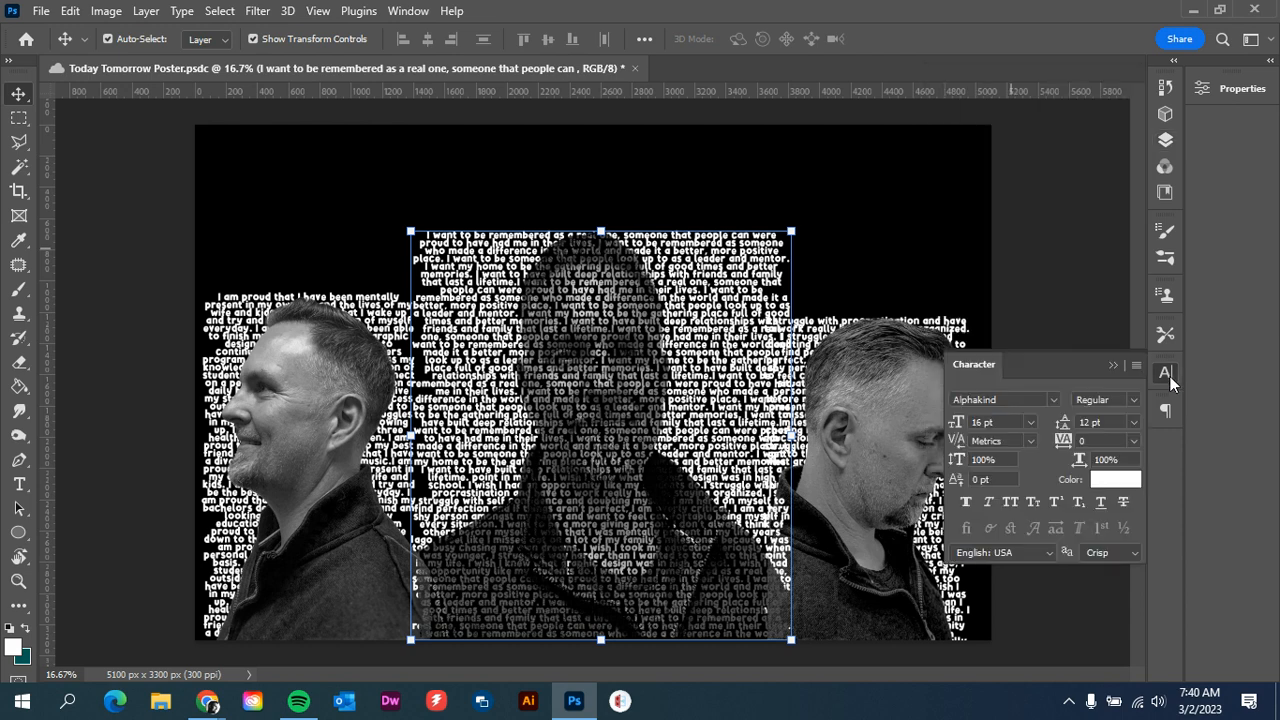
pyautogui.click(1102, 481)
pyautogui.moveTo(186, 320); pyautogui.dragTo(80, 440)
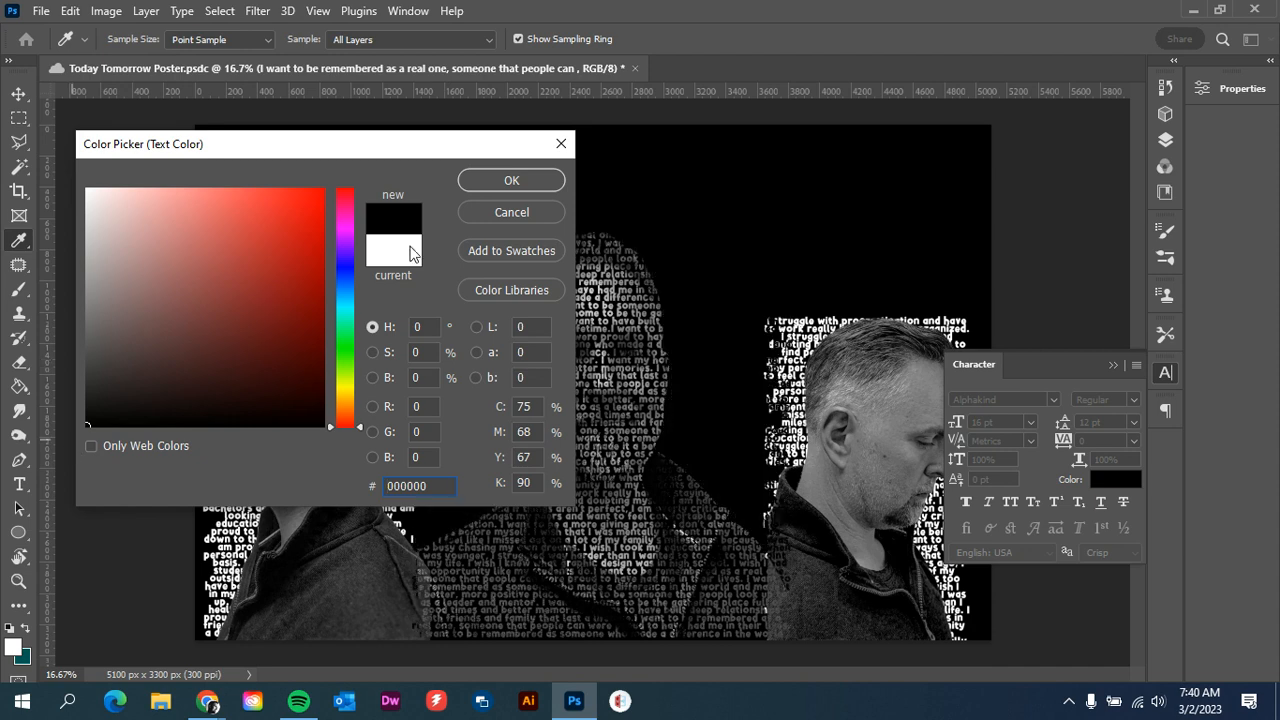
pyautogui.click(520, 180)
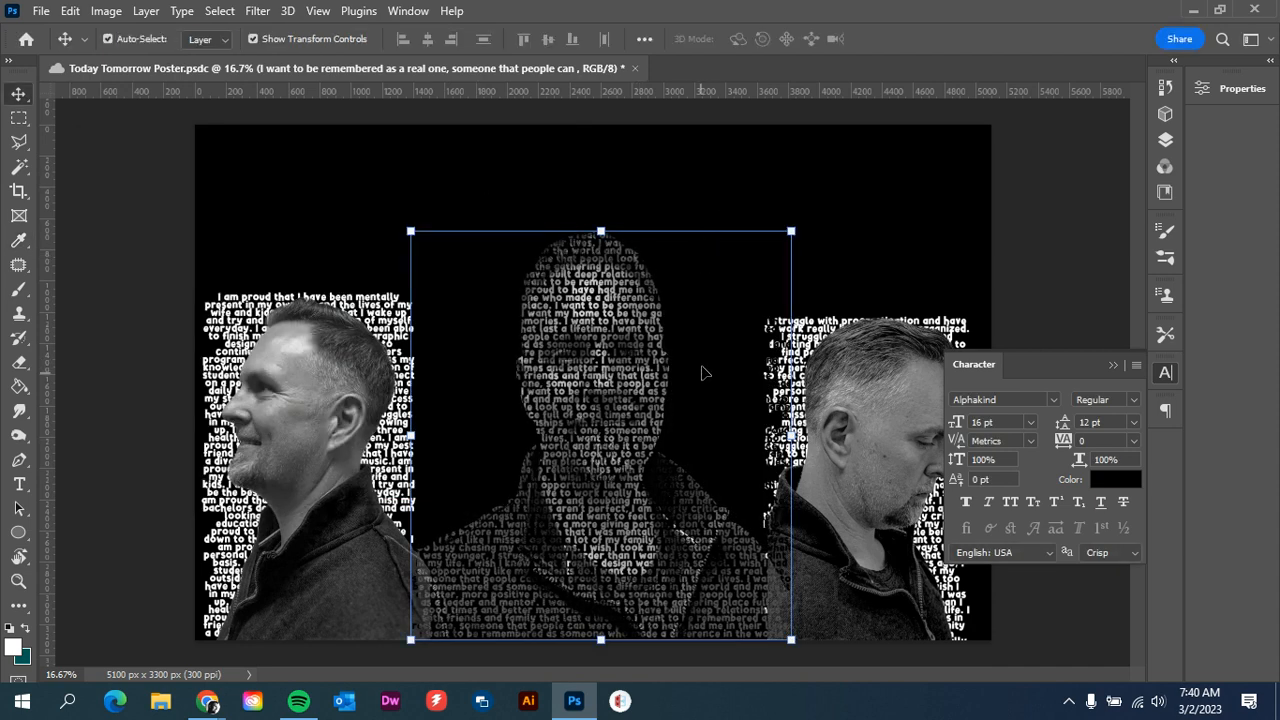
pyautogui.click(724, 172)
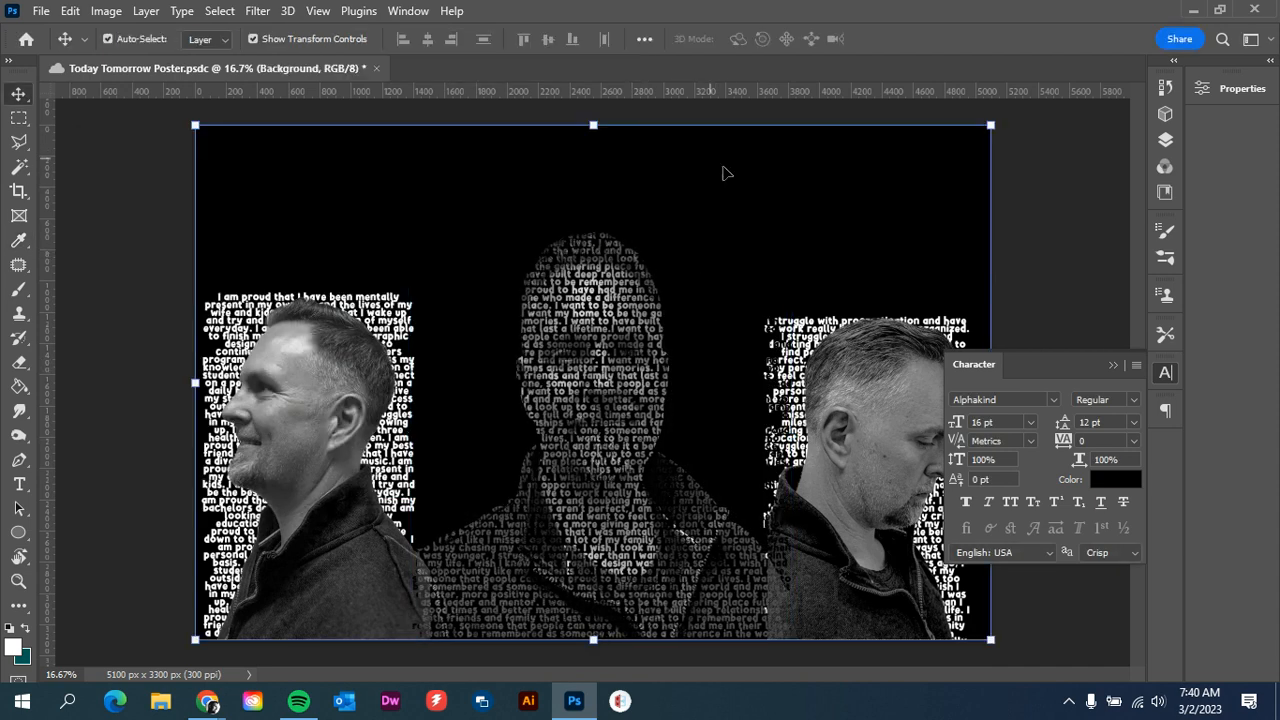
pyautogui.click(1008, 168)
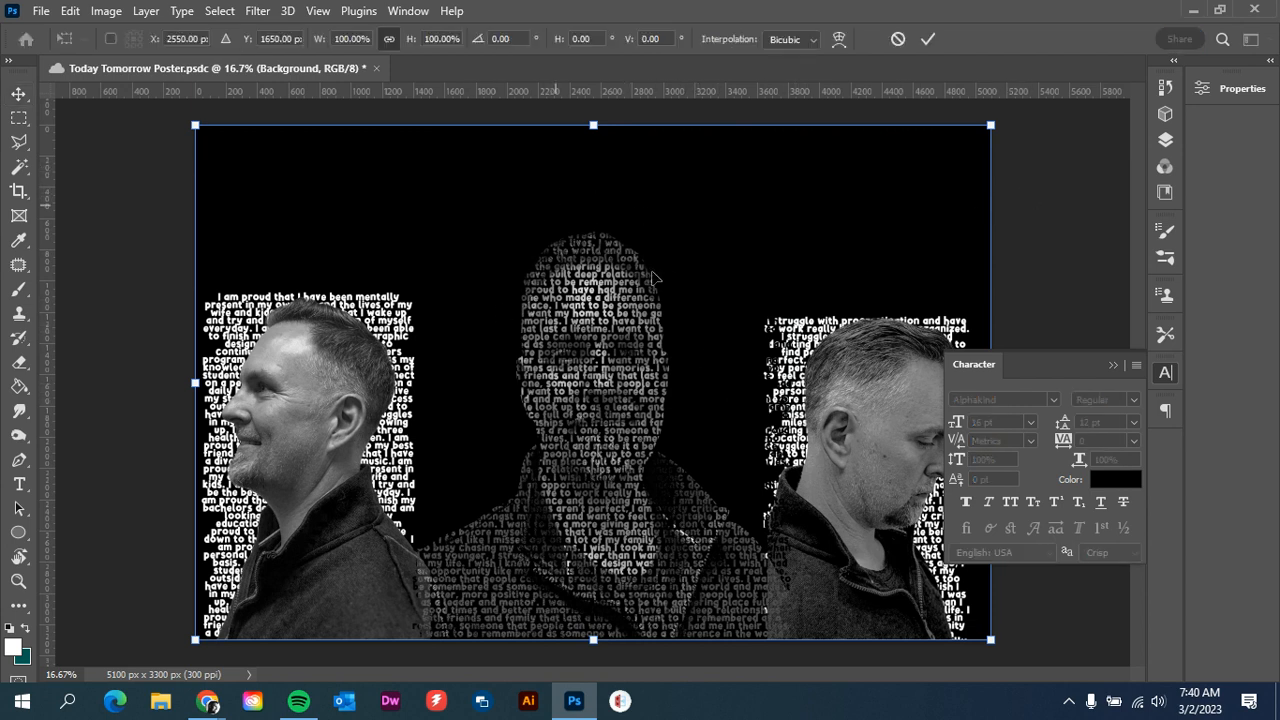
# Create a clipping mask that clips the Sad portrait to the "I struggle" text layer beneath it
pyautogui.click(1113, 365)
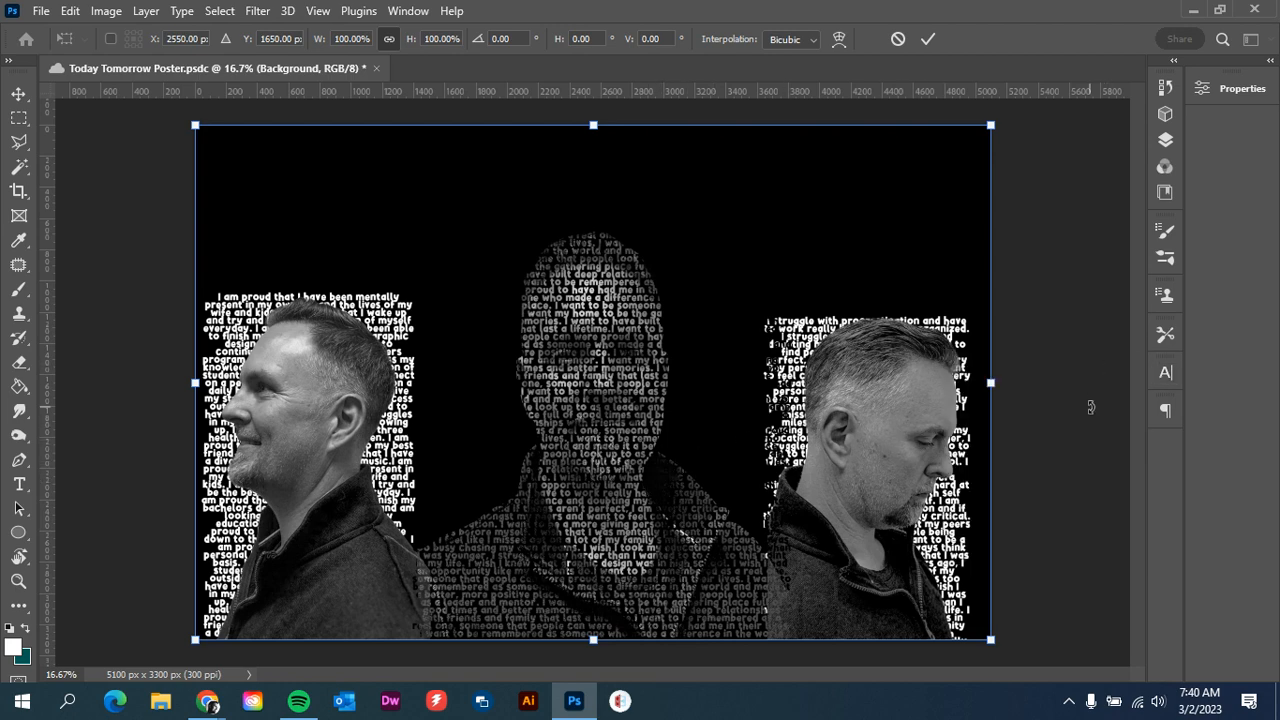
pyautogui.click(1165, 141)
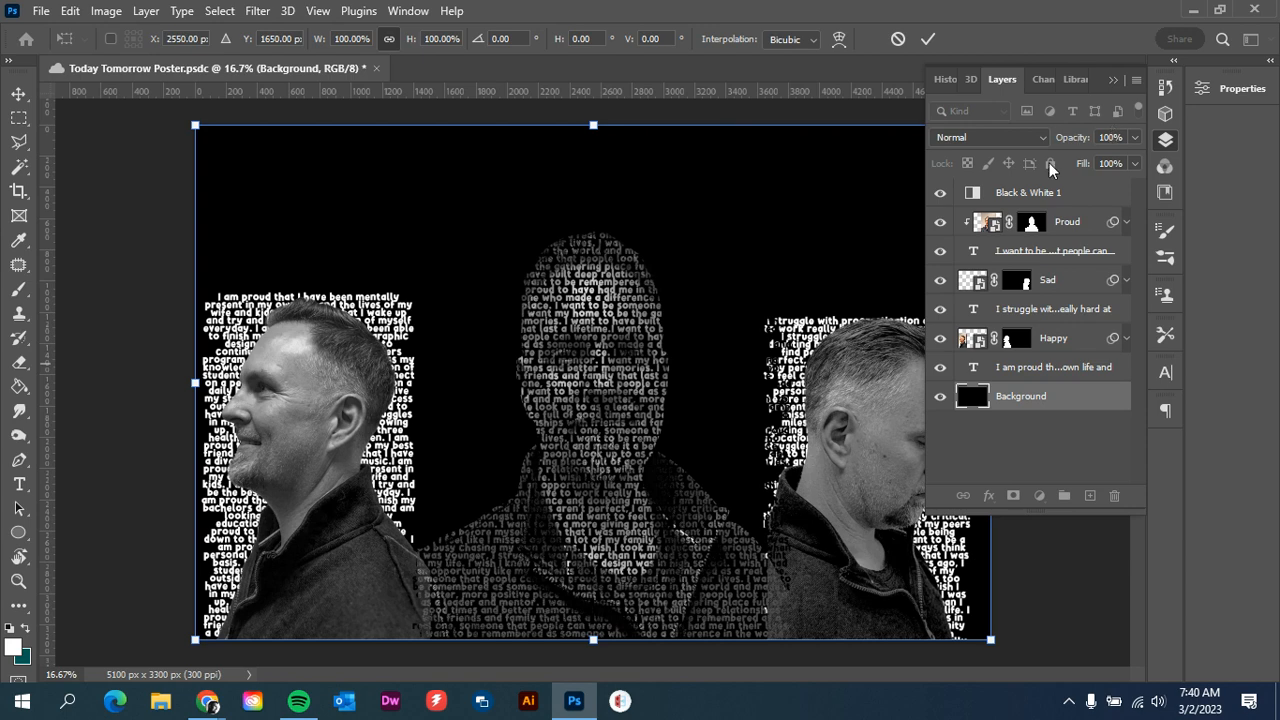
pyautogui.click(1076, 282)
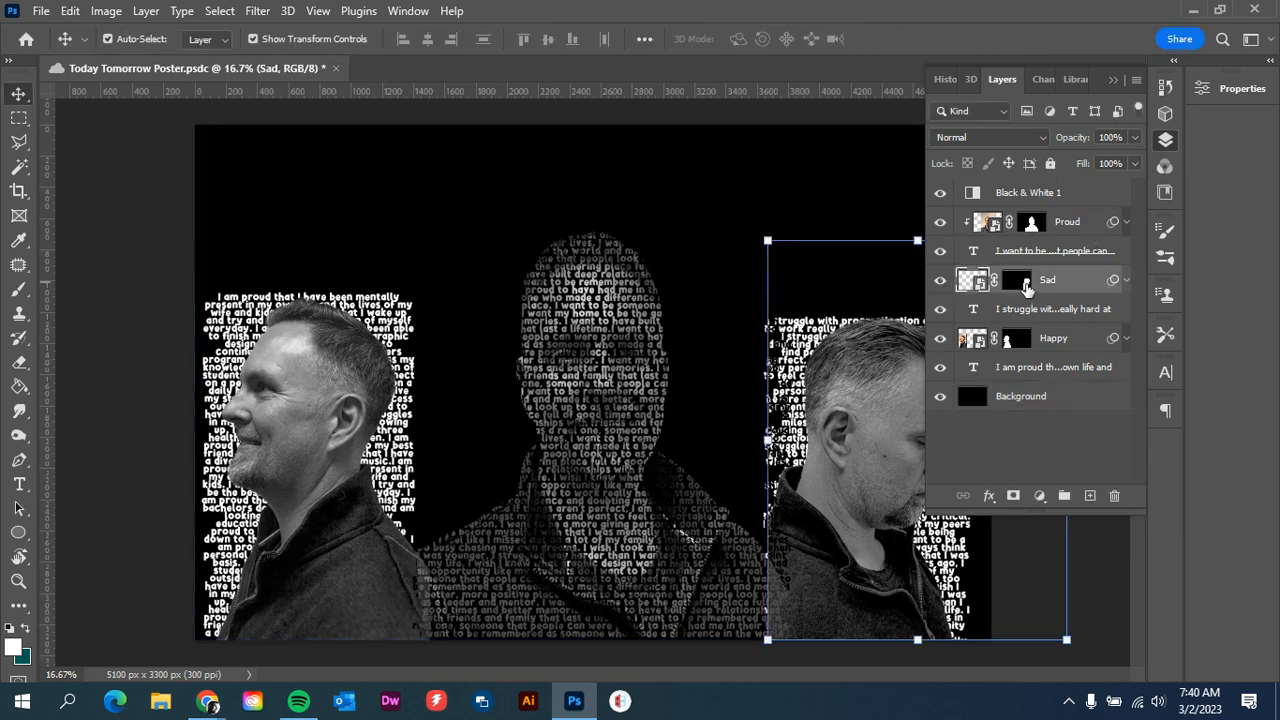
pyautogui.rightClick(1068, 288)
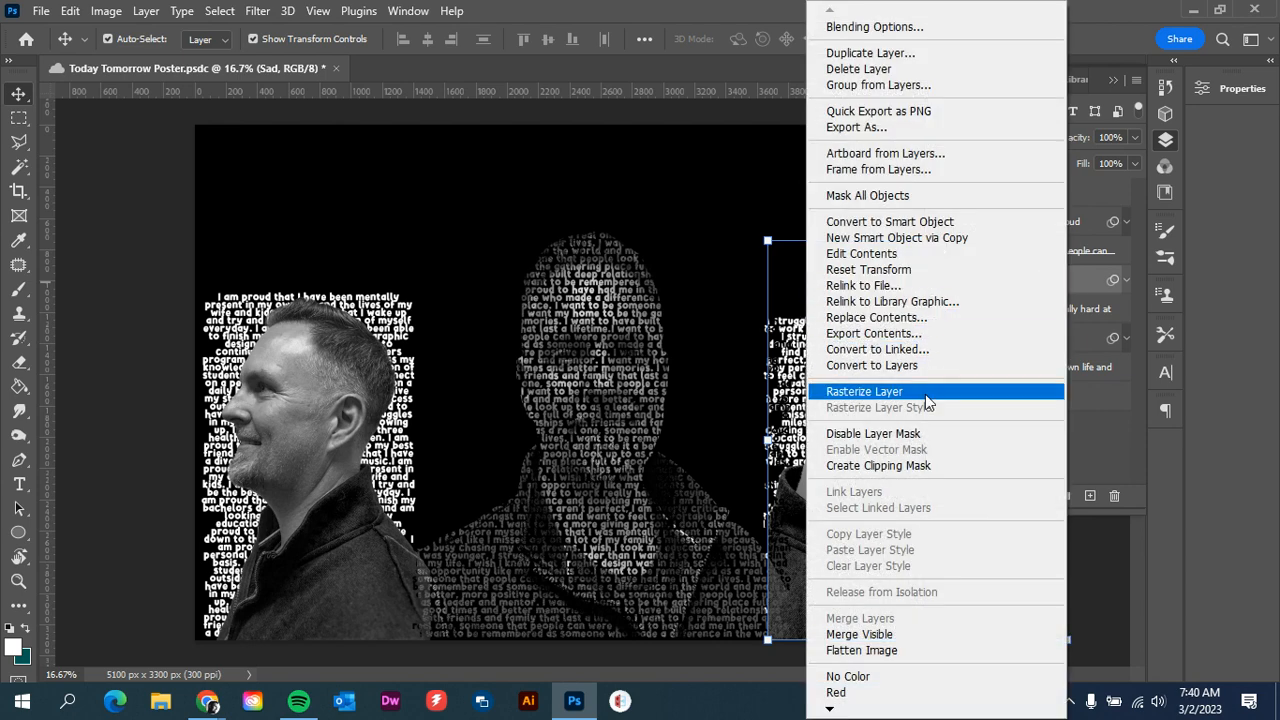
pyautogui.click(904, 466)
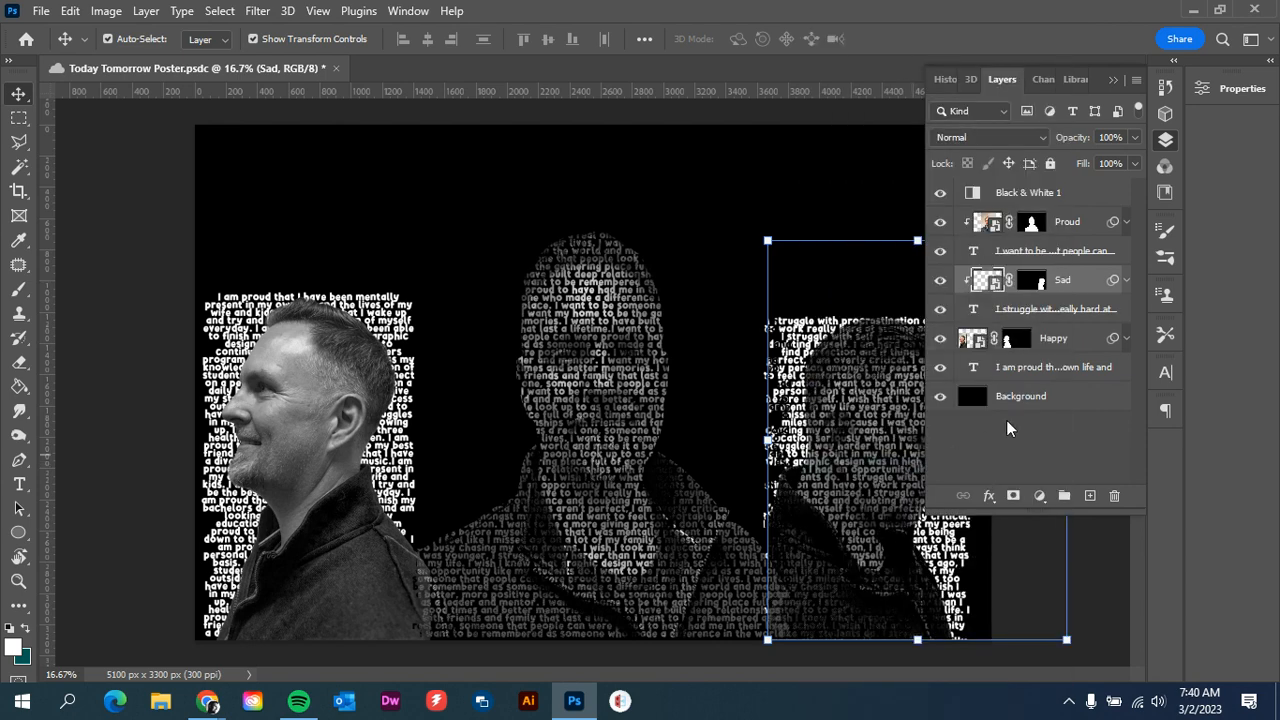
# Set the text color of the "I struggle" layer to black
pyautogui.click(1058, 313)
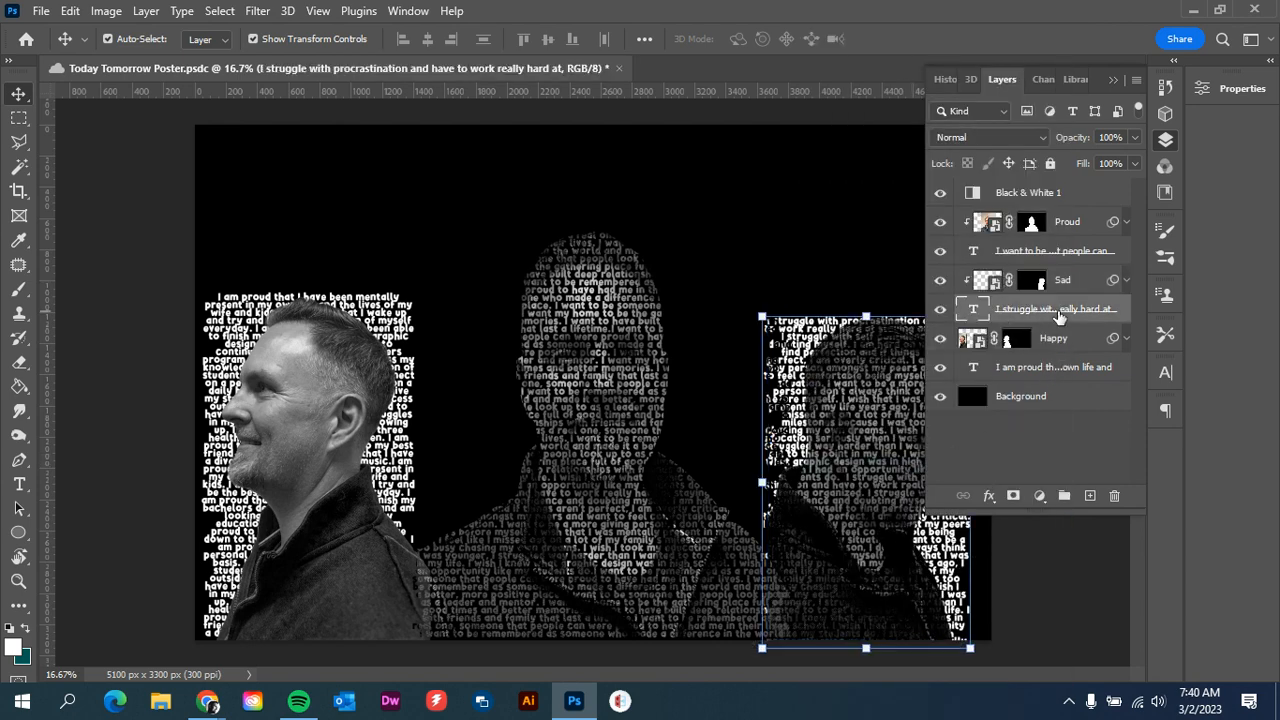
pyautogui.click(1166, 375)
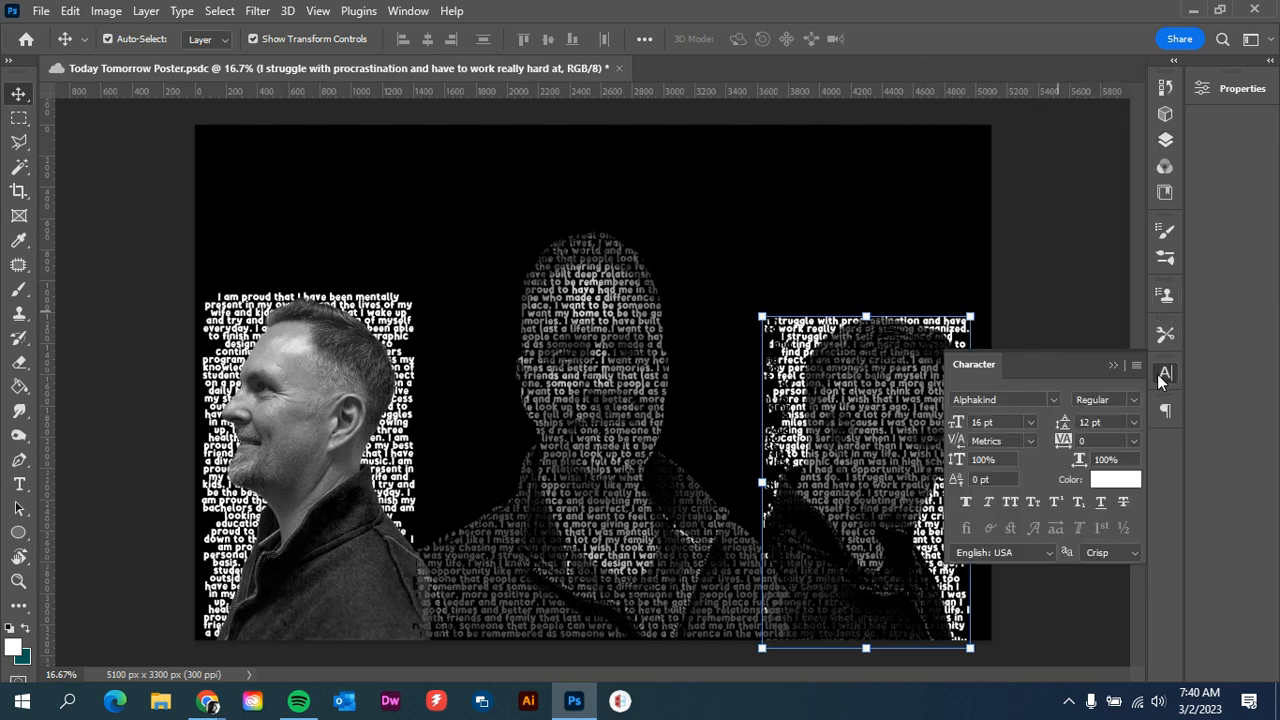
pyautogui.click(1120, 481)
pyautogui.moveTo(233, 339); pyautogui.dragTo(118, 373)
pyautogui.click(511, 180)
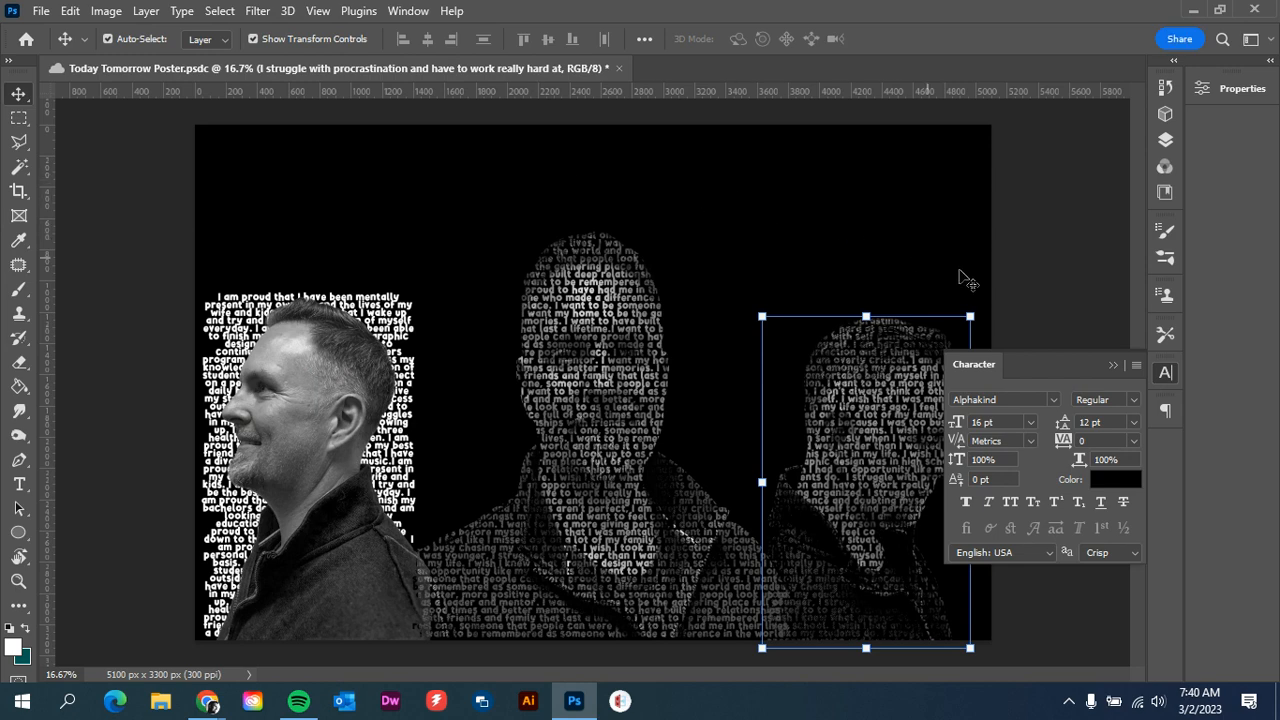
# Create a clipping mask that clips the Happy portrait to the "I am proud" text layer beneath it
pyautogui.click(1166, 140)
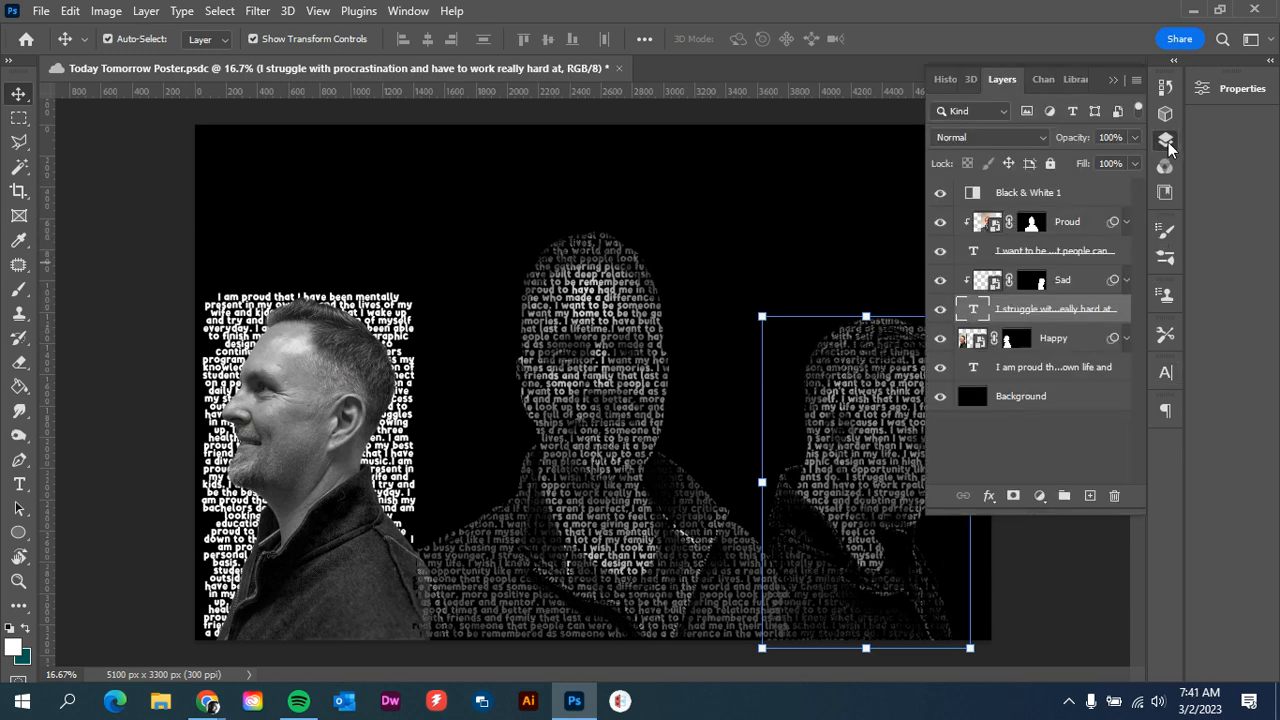
pyautogui.click(1082, 345)
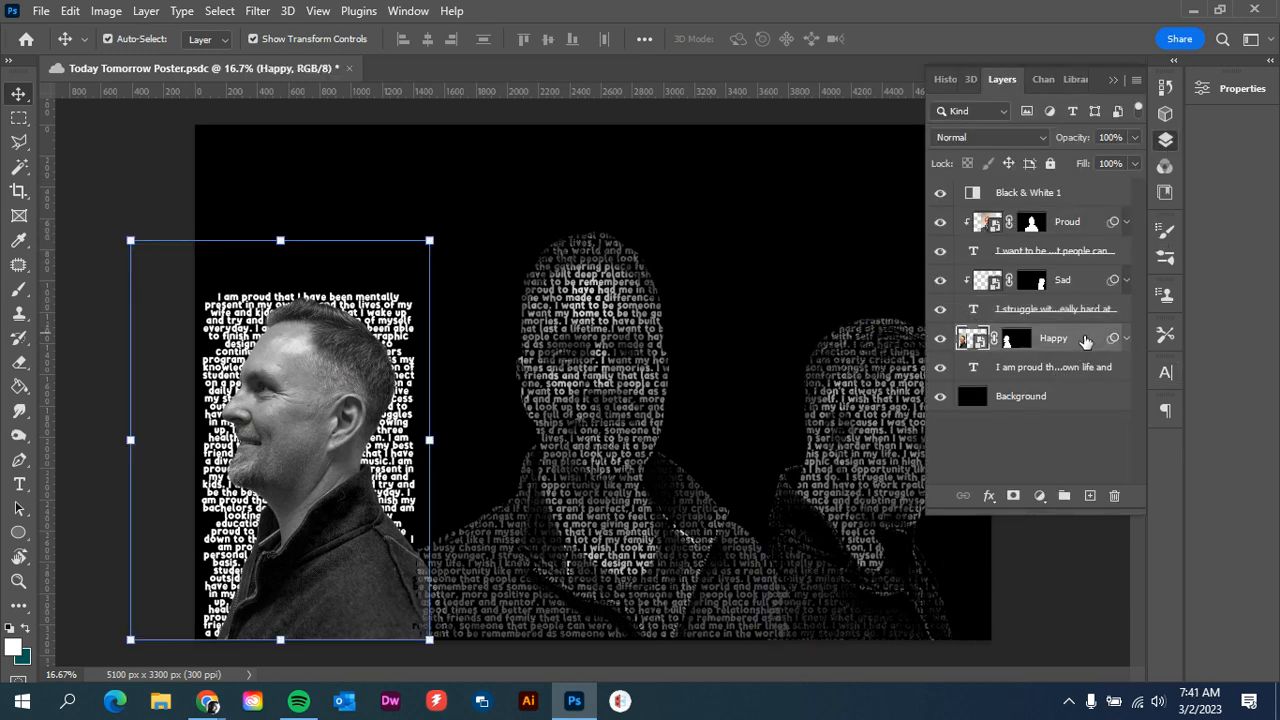
pyautogui.rightClick(1085, 341)
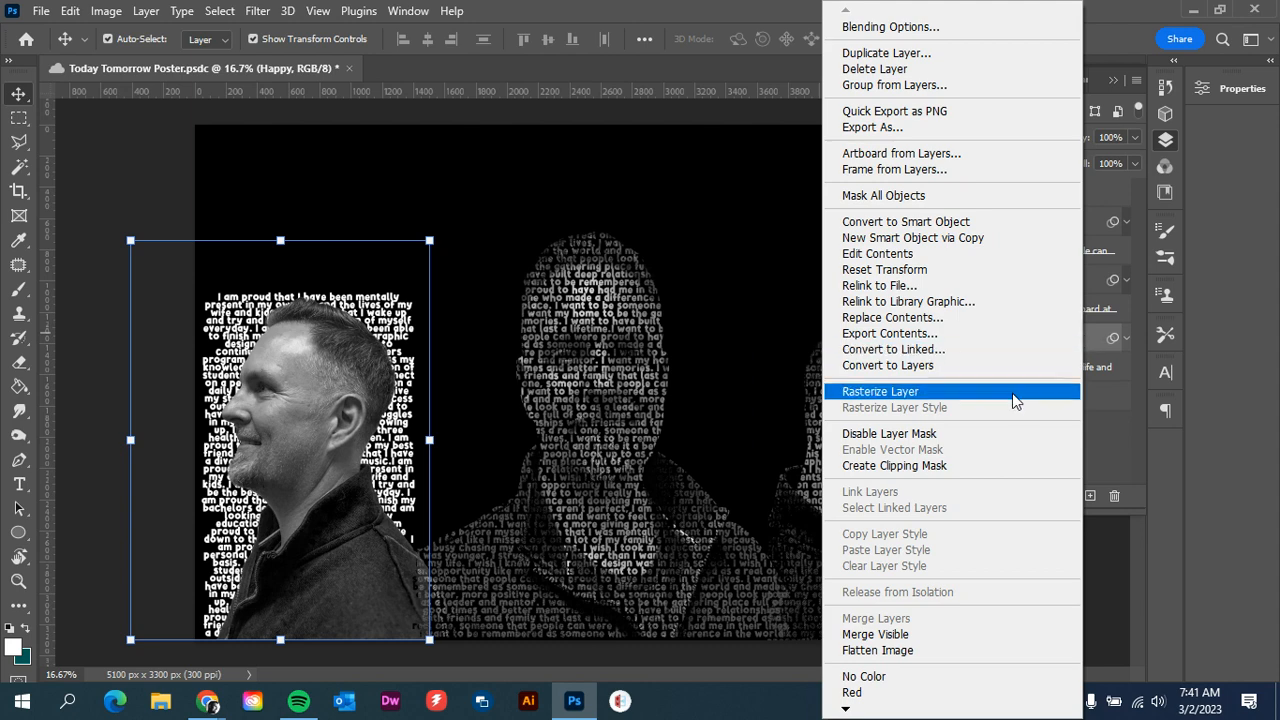
pyautogui.click(966, 465)
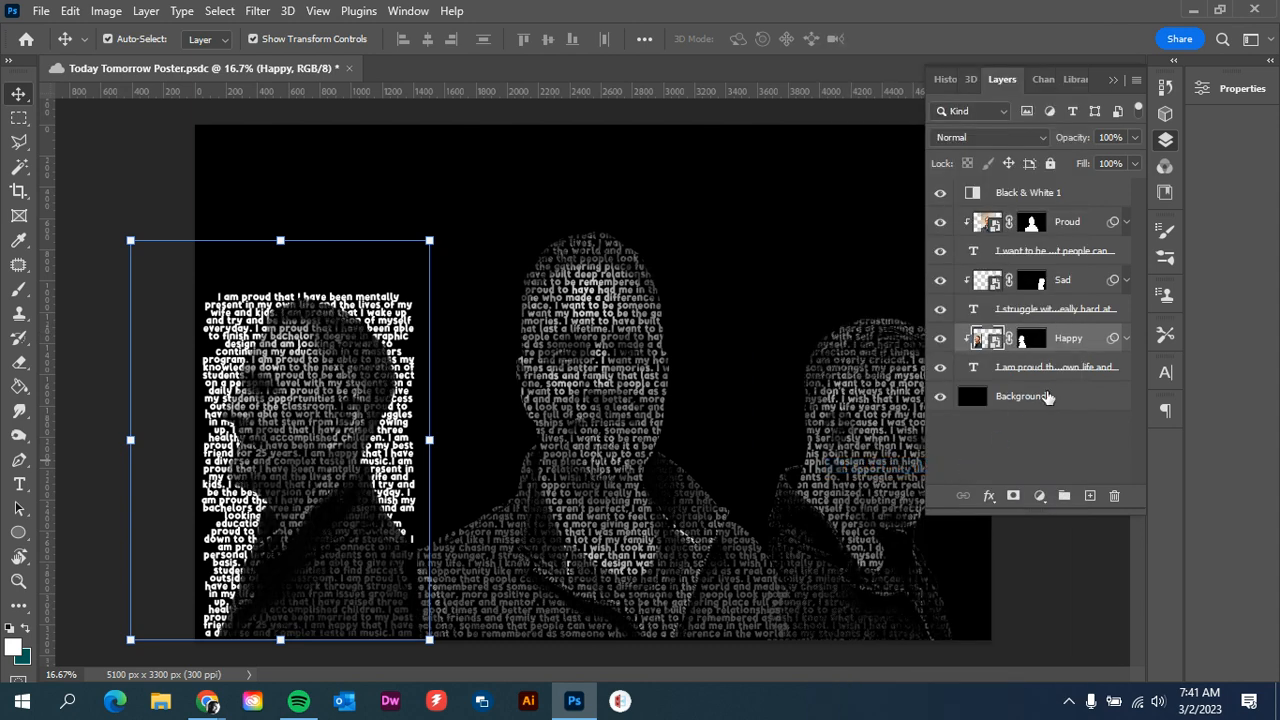
# Set the text color of the "I am proud" layer to black and deselect that layer
pyautogui.click(1056, 380)
pyautogui.click(1165, 373)
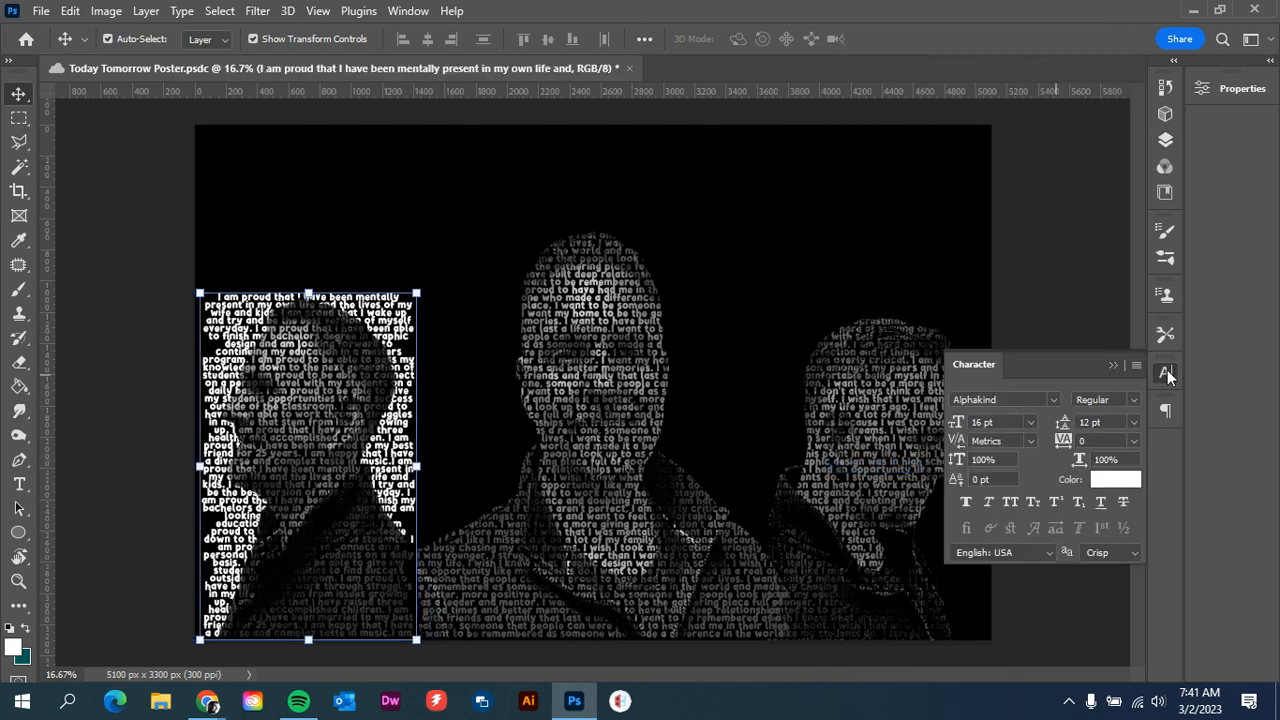
pyautogui.click(1116, 479)
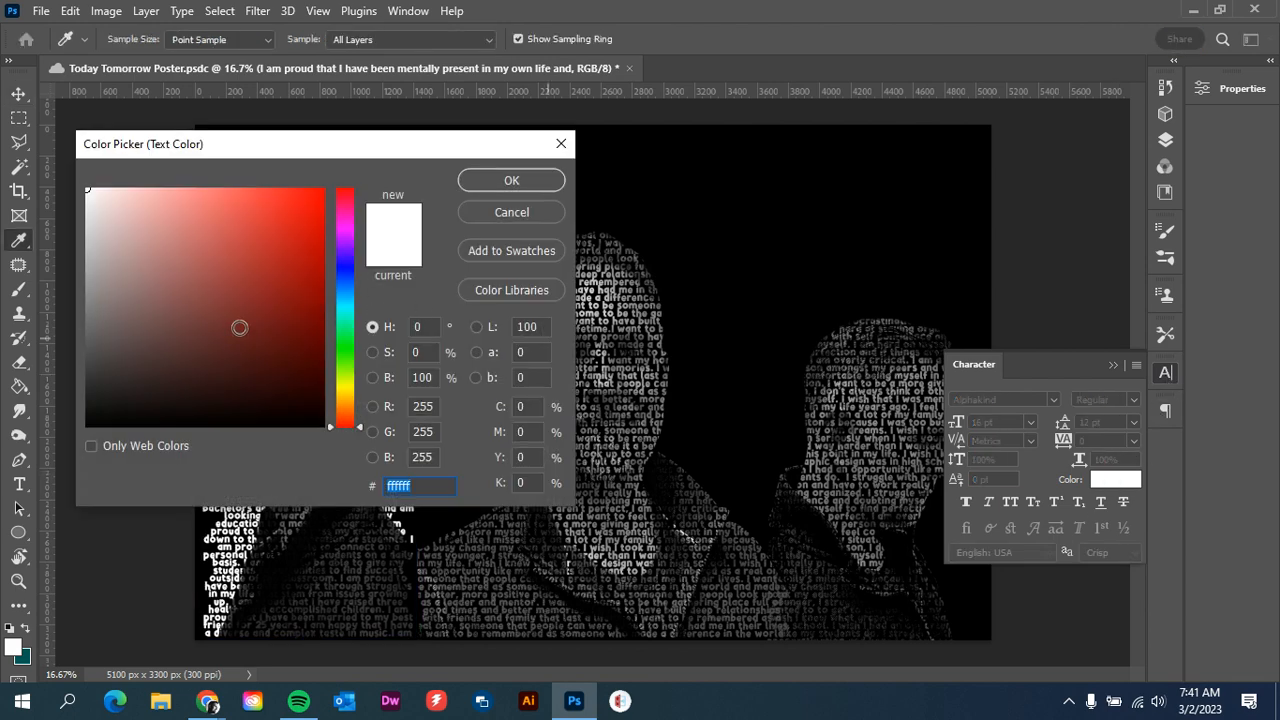
pyautogui.moveTo(240, 329); pyautogui.dragTo(40, 500)
pyautogui.click(512, 180)
pyautogui.press('v')
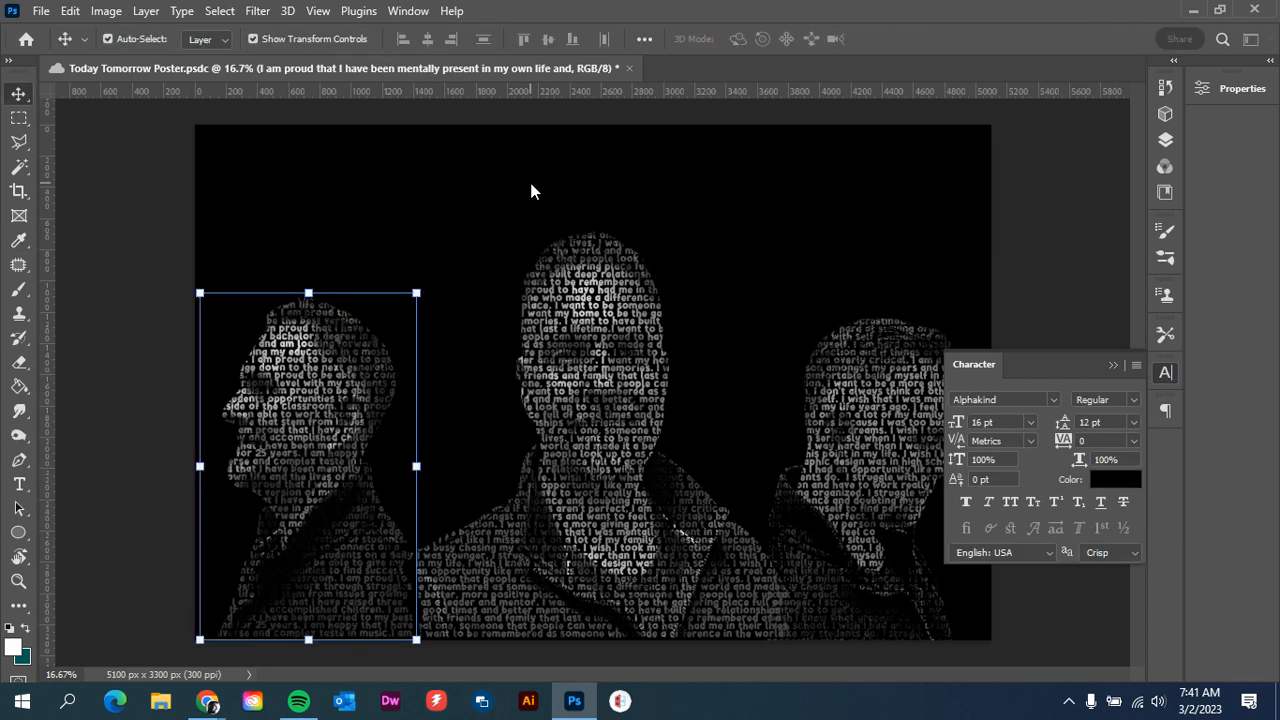
pyautogui.click(1027, 221)
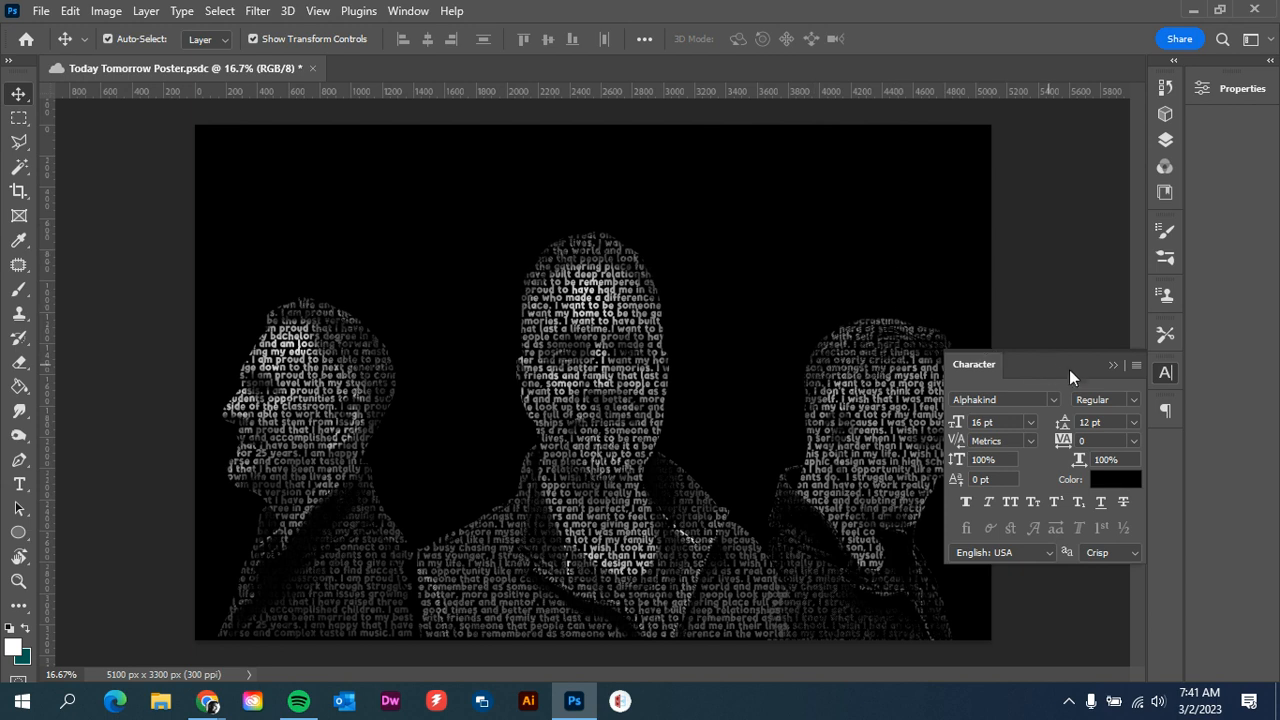
pyautogui.click(1112, 365)
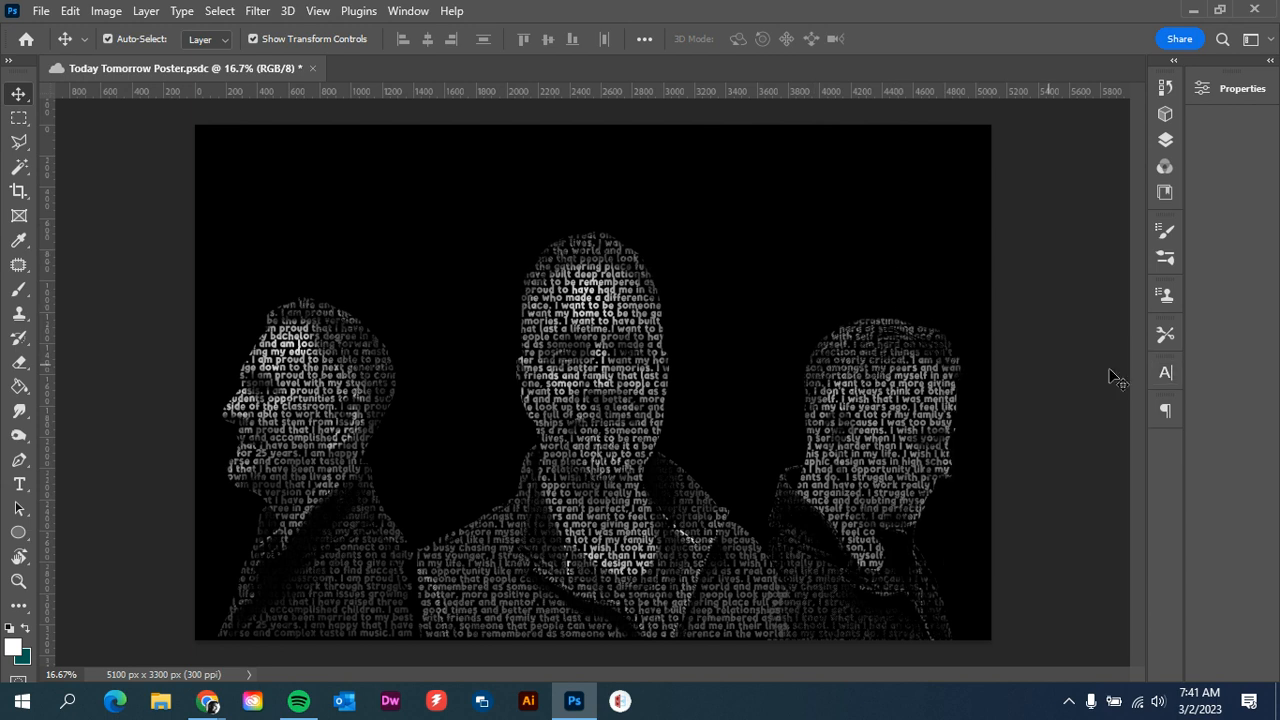
# Adjust the Black & White 1 layer to Reds 3, Yellows 51, Greens 25, Cyans 9, Blues -104 and Magentas -98
pyautogui.click(1162, 142)
pyautogui.click(1086, 199)
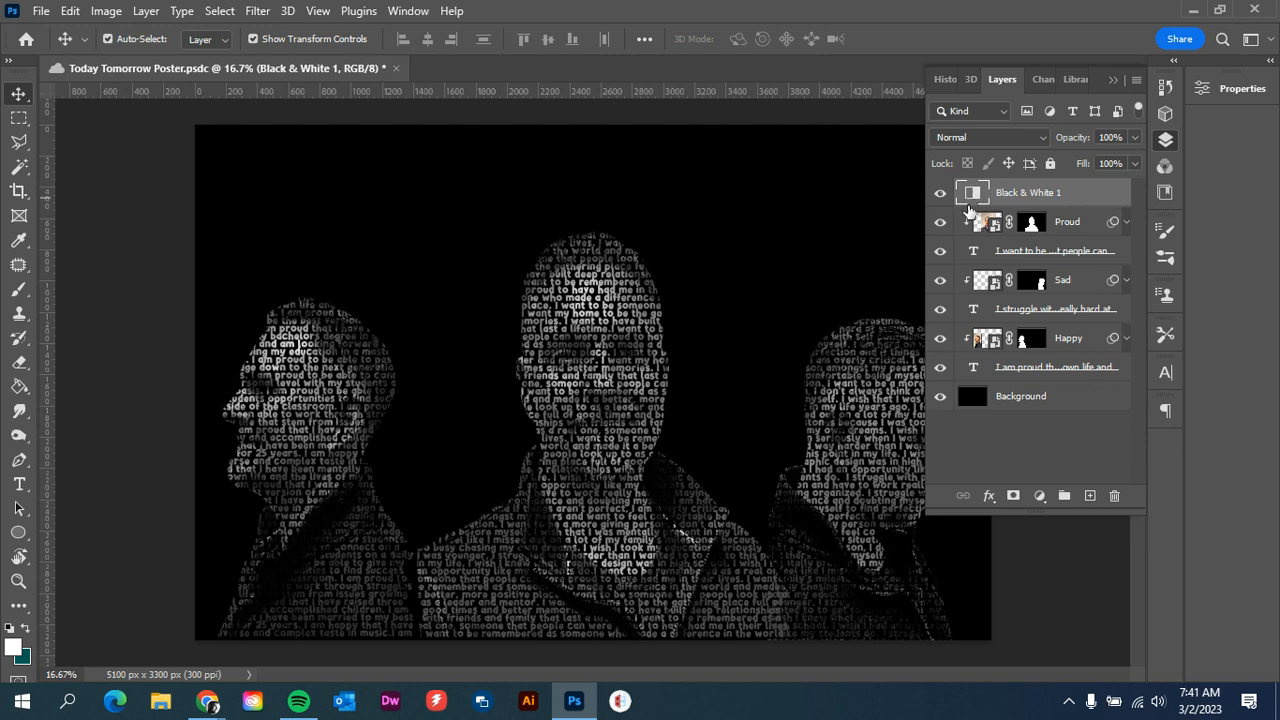
pyautogui.doubleClick(968, 207)
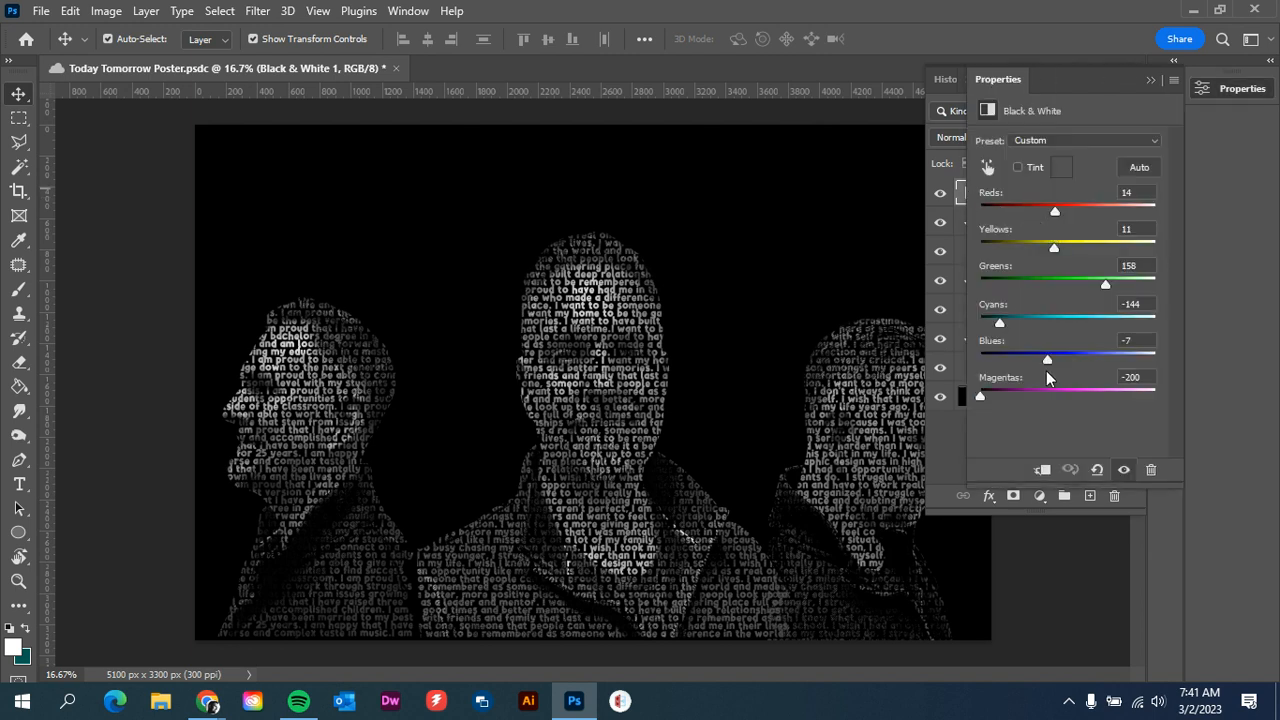
pyautogui.click(1067, 142)
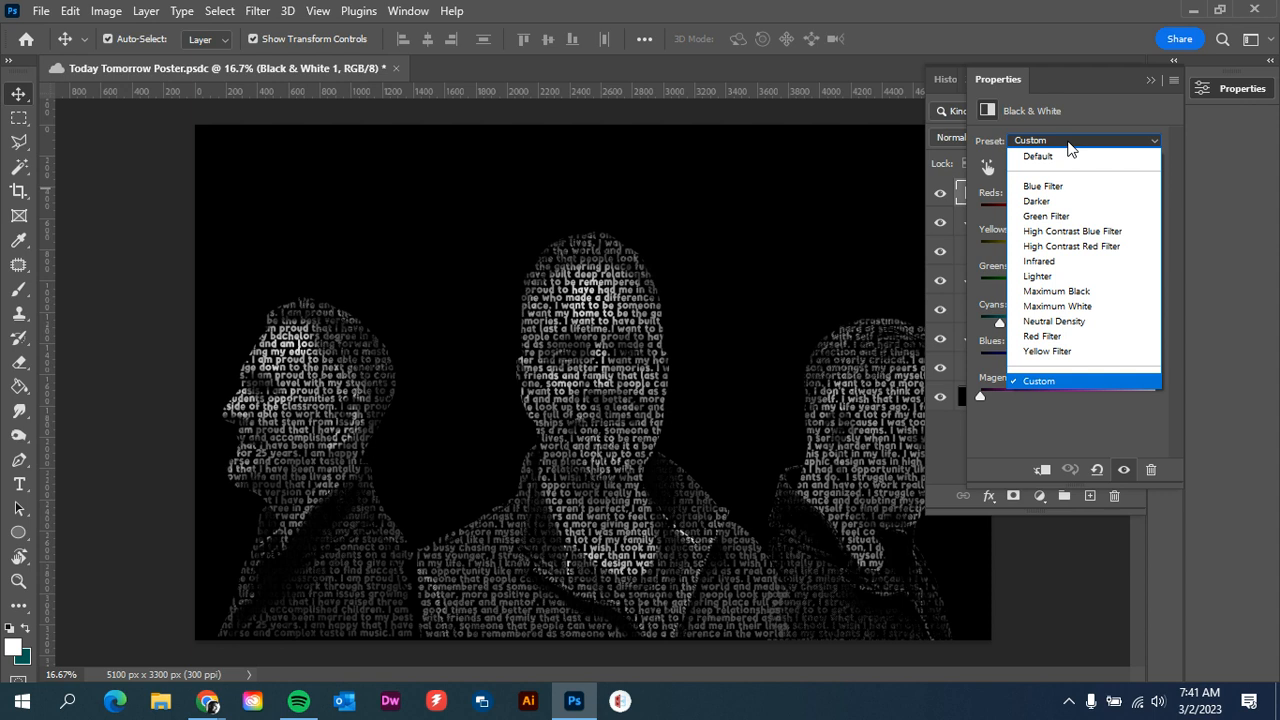
pyautogui.click(1067, 141)
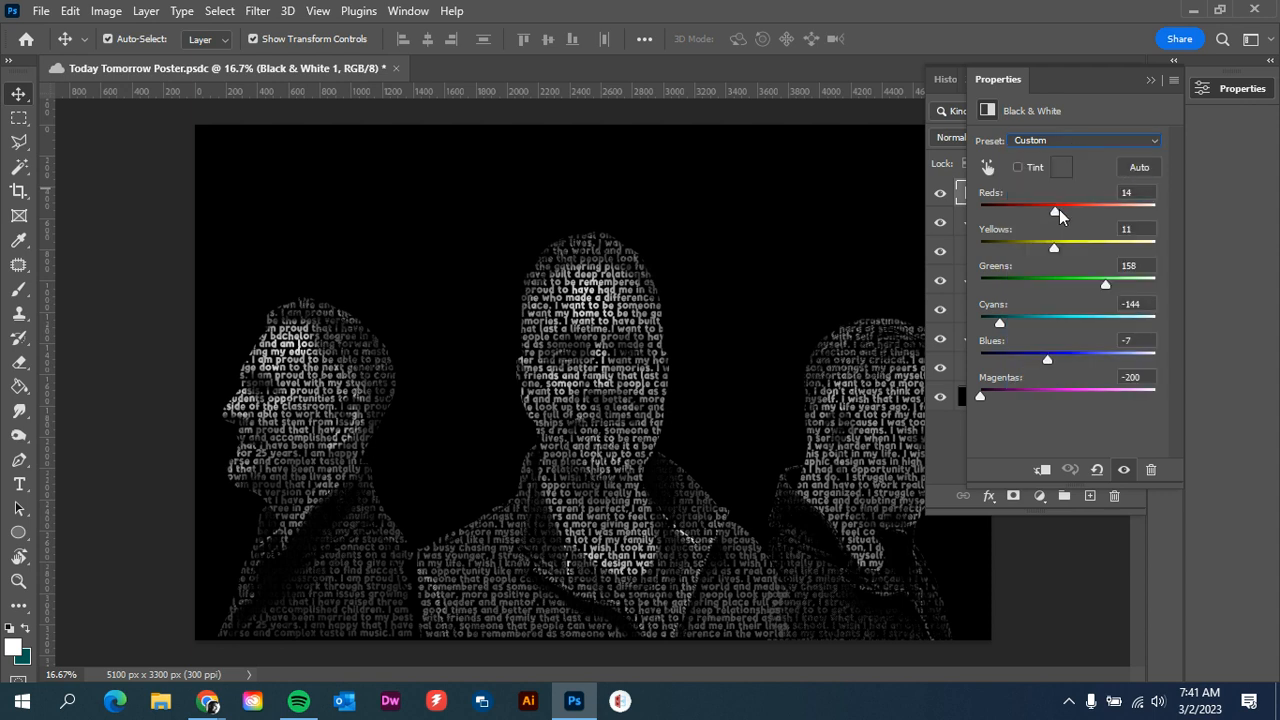
pyautogui.moveTo(1057, 211); pyautogui.dragTo(1069, 243)
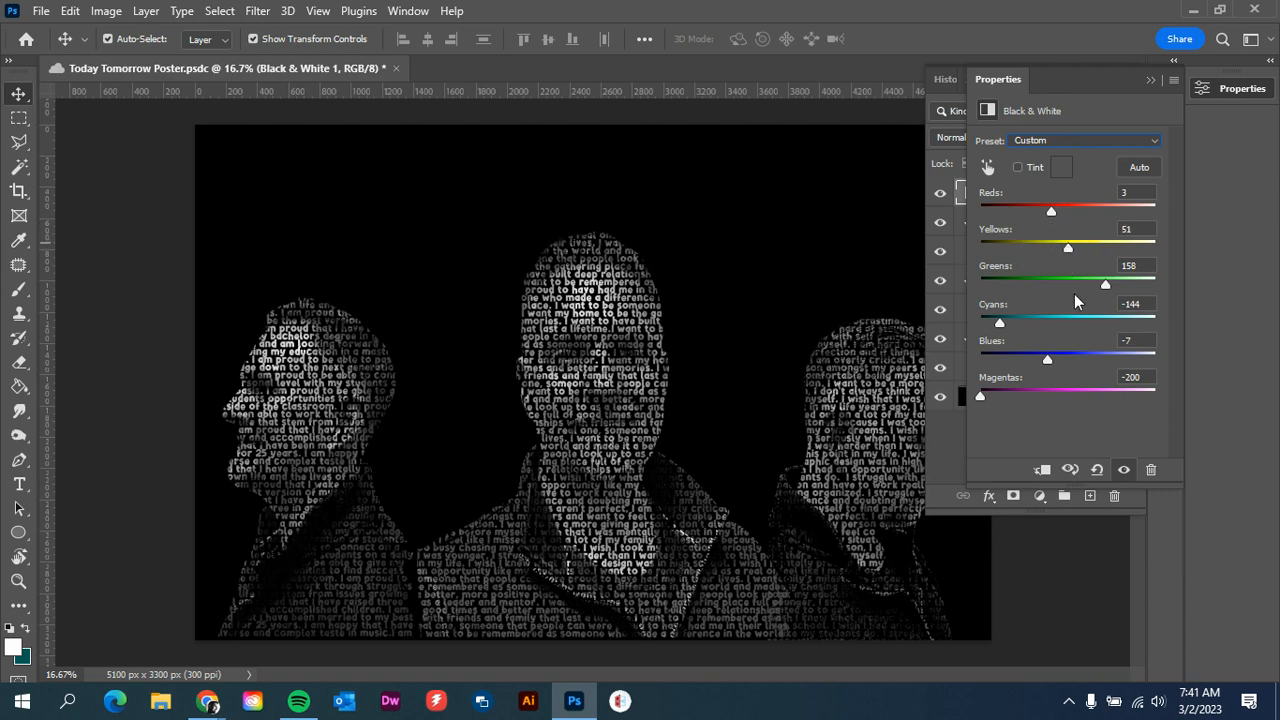
pyautogui.moveTo(1103, 283); pyautogui.dragTo(1057, 283)
pyautogui.moveTo(1003, 321); pyautogui.dragTo(1016, 396)
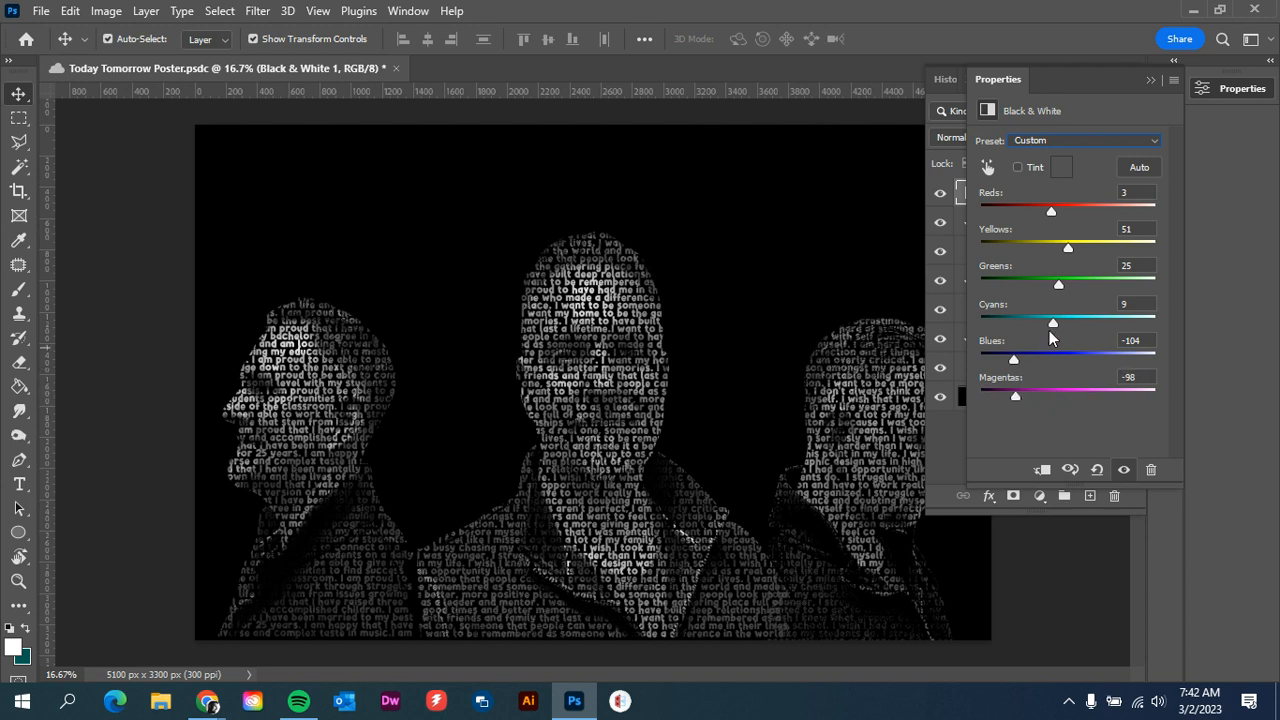
# Fine-tune the Black & White adjustment to Cyans -2, Reds -7 and Yellows 25
pyautogui.moveTo(1052, 322); pyautogui.dragTo(1049, 322)
pyautogui.moveTo(1050, 211); pyautogui.dragTo(1059, 249)
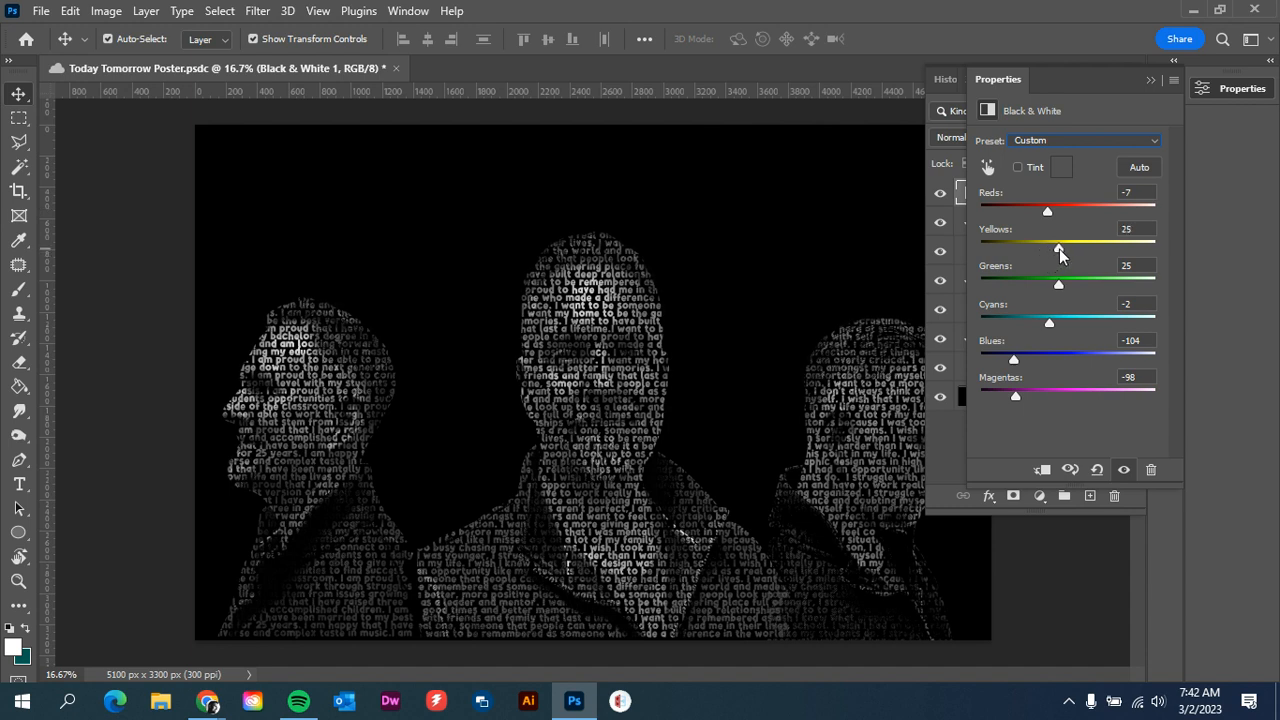
pyautogui.click(1150, 80)
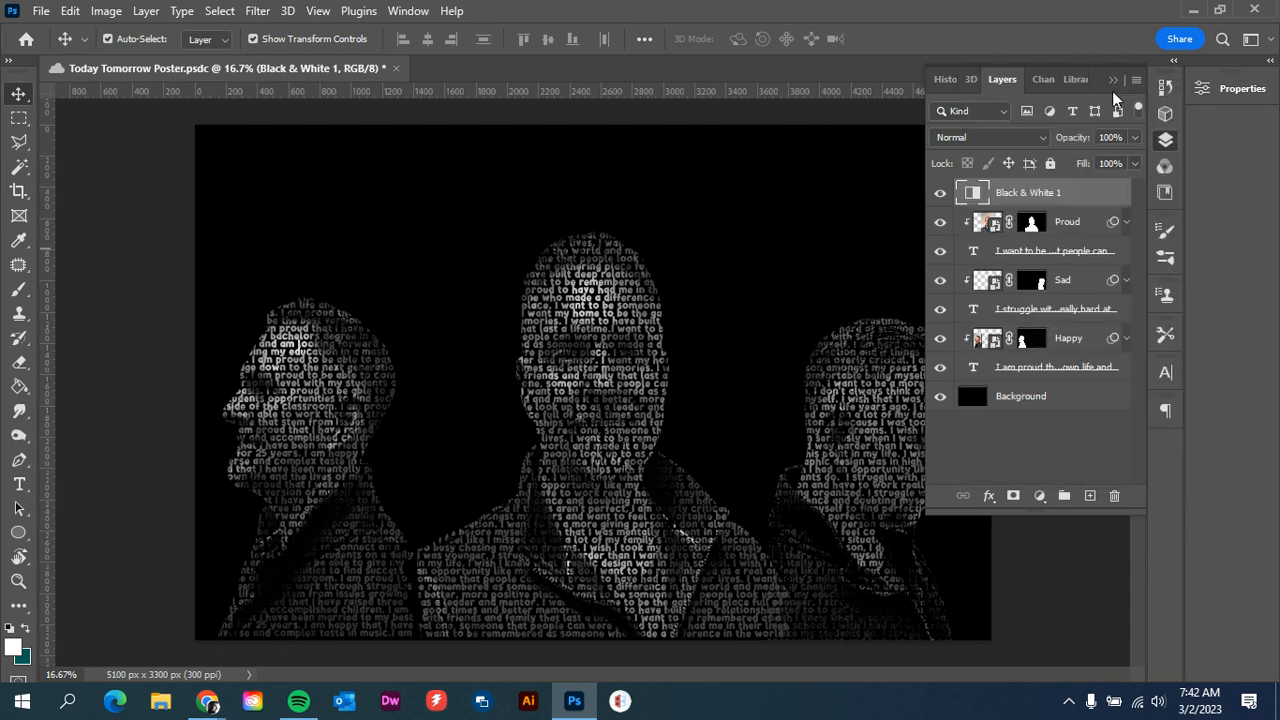
pyautogui.click(1114, 80)
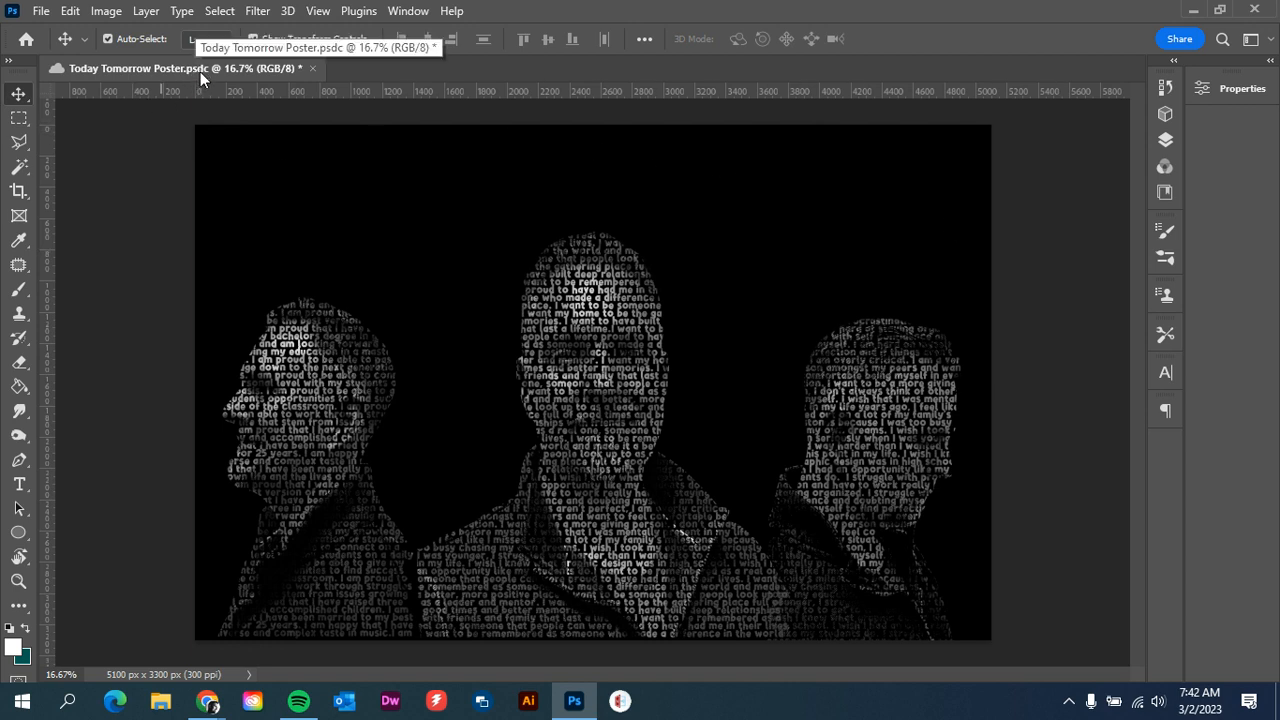
# Export the poster in JPG format to the Desktop as Today Tomorrow Poster.jpg
pyautogui.click(41, 11)
pyautogui.moveTo(91, 342)
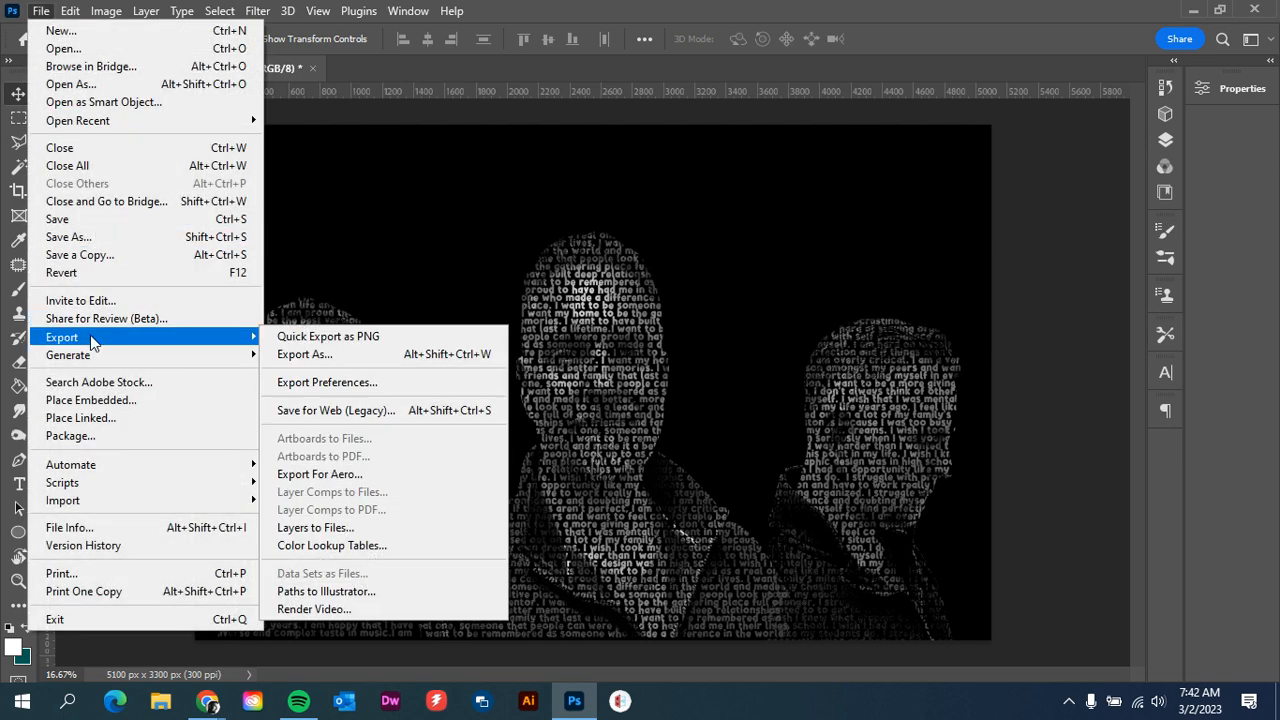
pyautogui.click(305, 354)
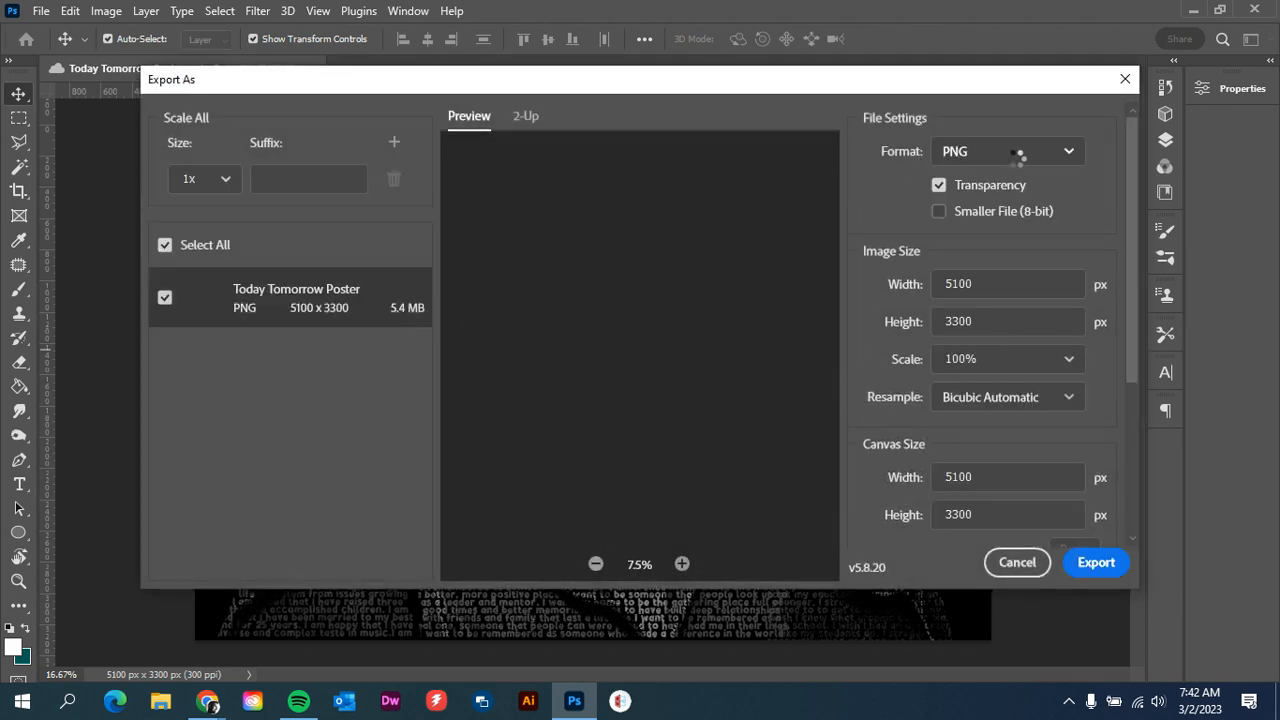
pyautogui.click(1016, 160)
pyautogui.click(990, 218)
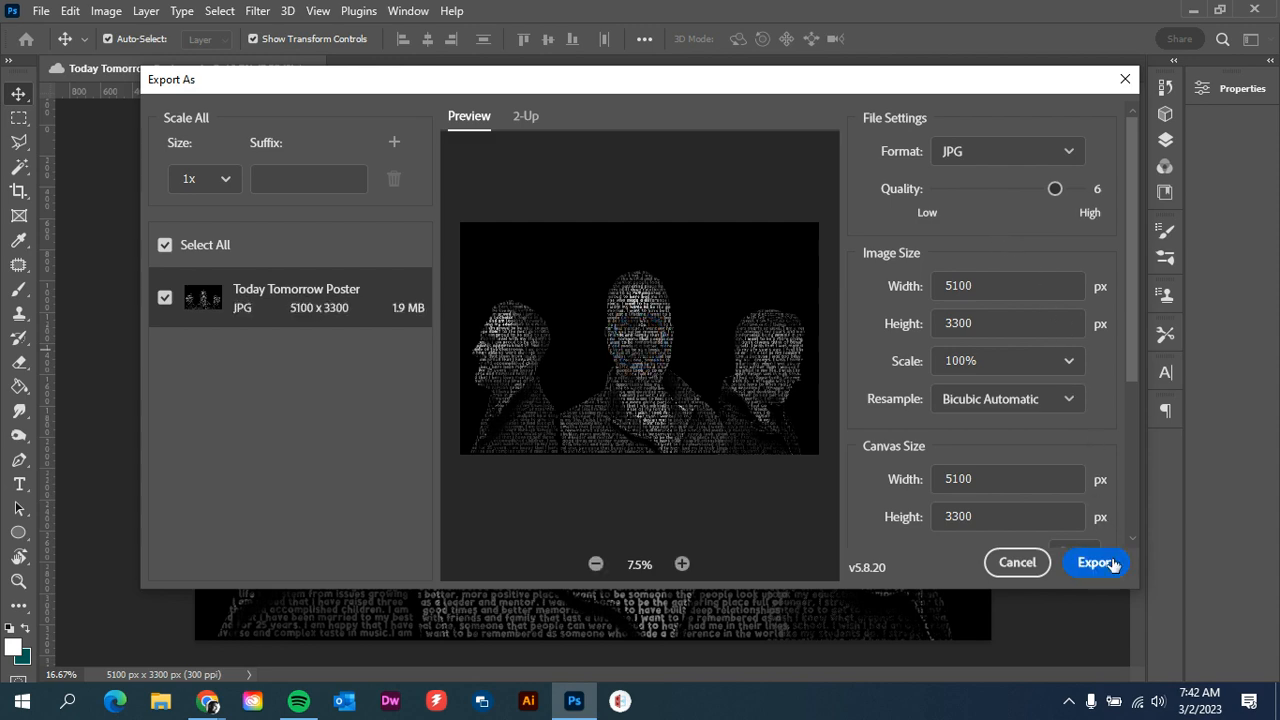
pyautogui.click(1096, 563)
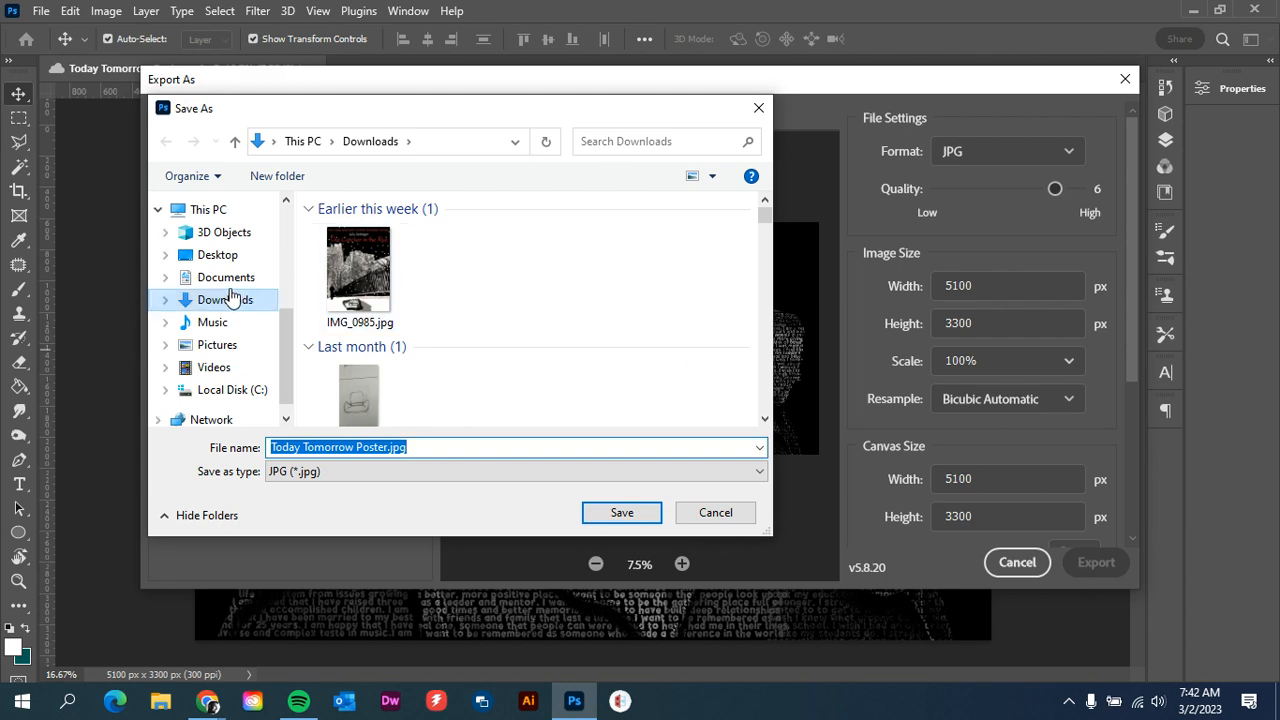
pyautogui.click(228, 257)
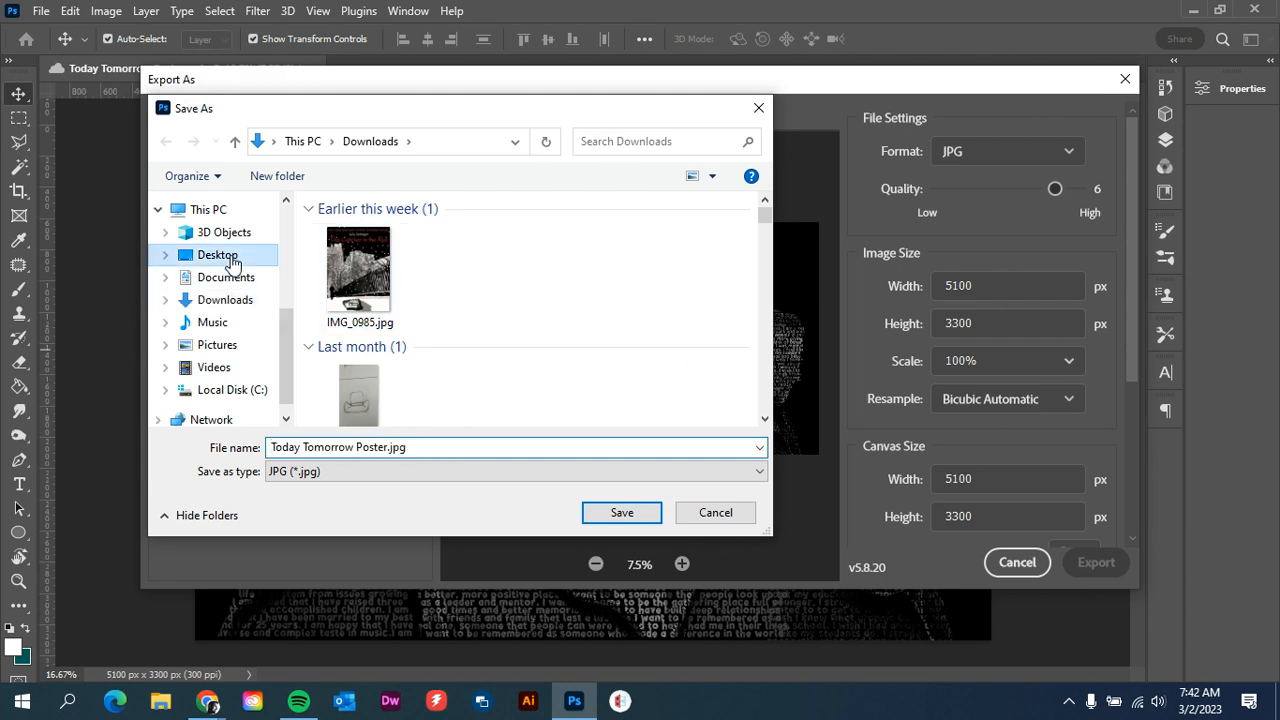
pyautogui.click(598, 512)
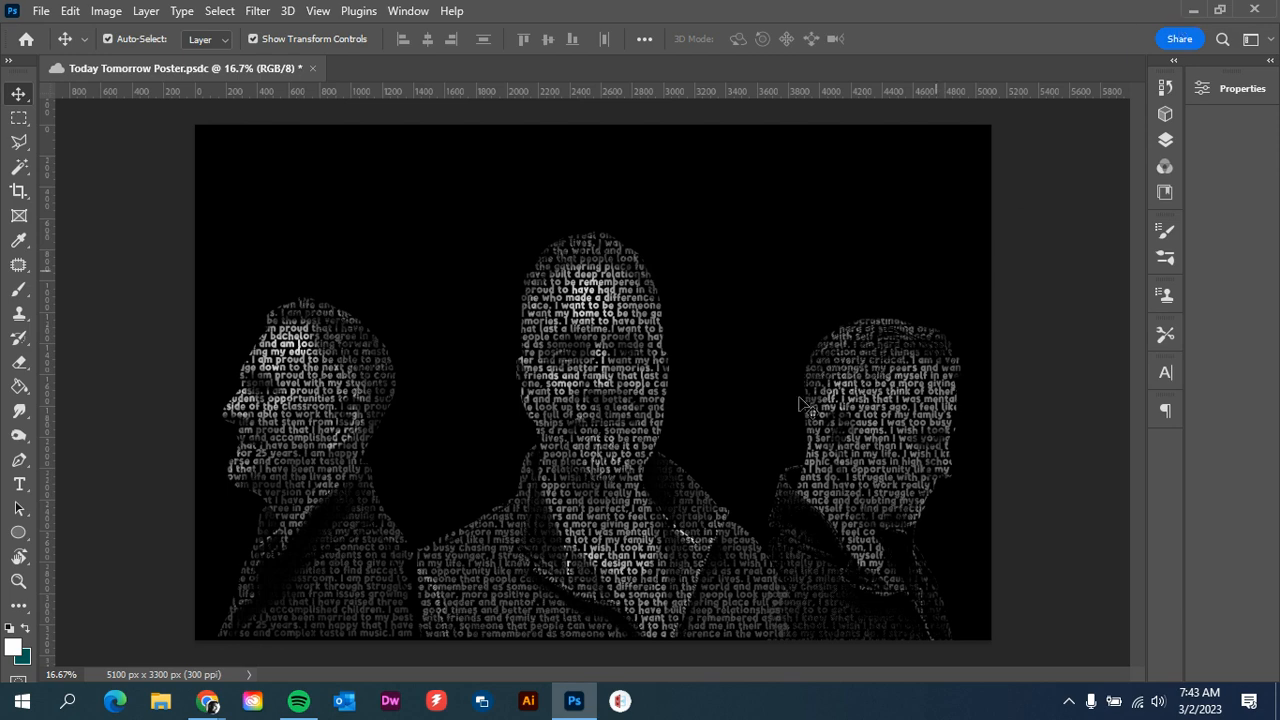
# Switch to the Chrome browser
pyautogui.moveTo(205, 706)
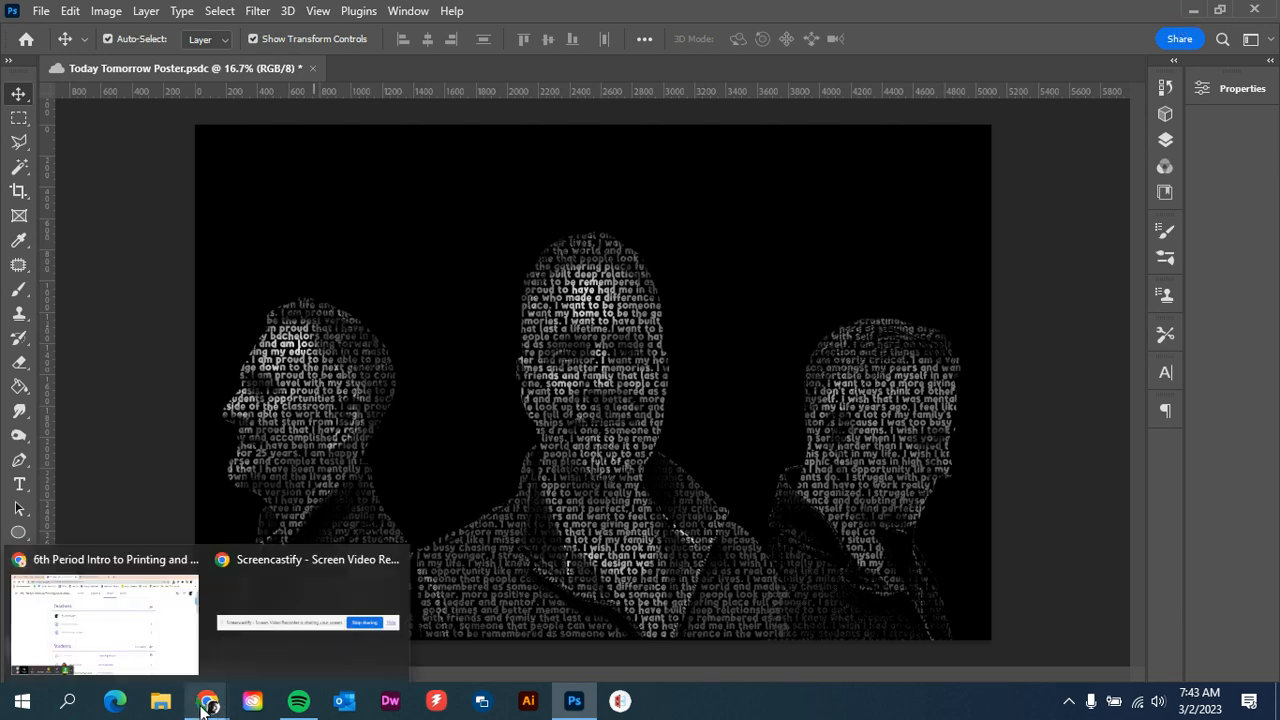